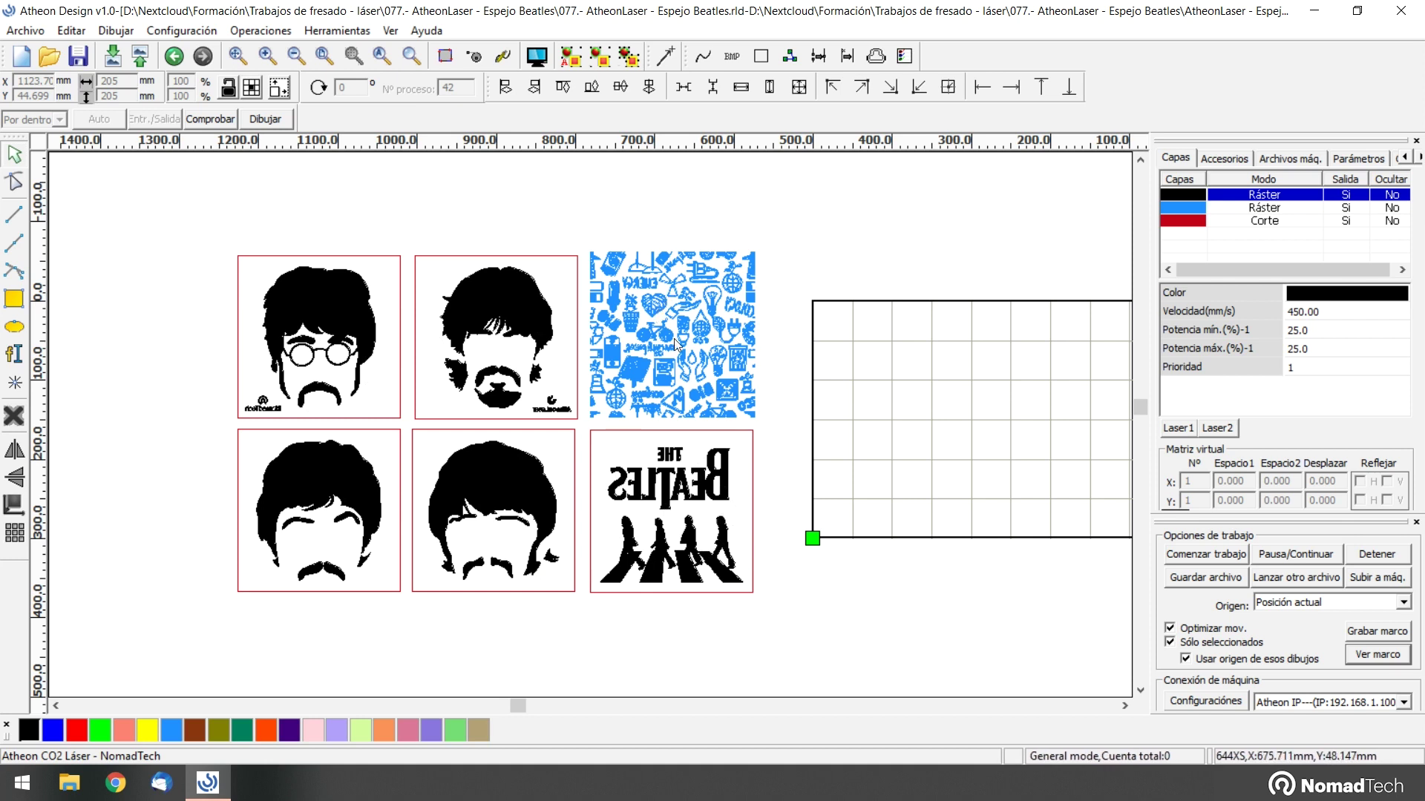
- Examine the blue icon pattern up close, along with the neighbouring mirrored Beatles designs
{"action": "scroll", "coordinate": [693, 296], "scroll_direction": "up", "scroll_amount": 4}
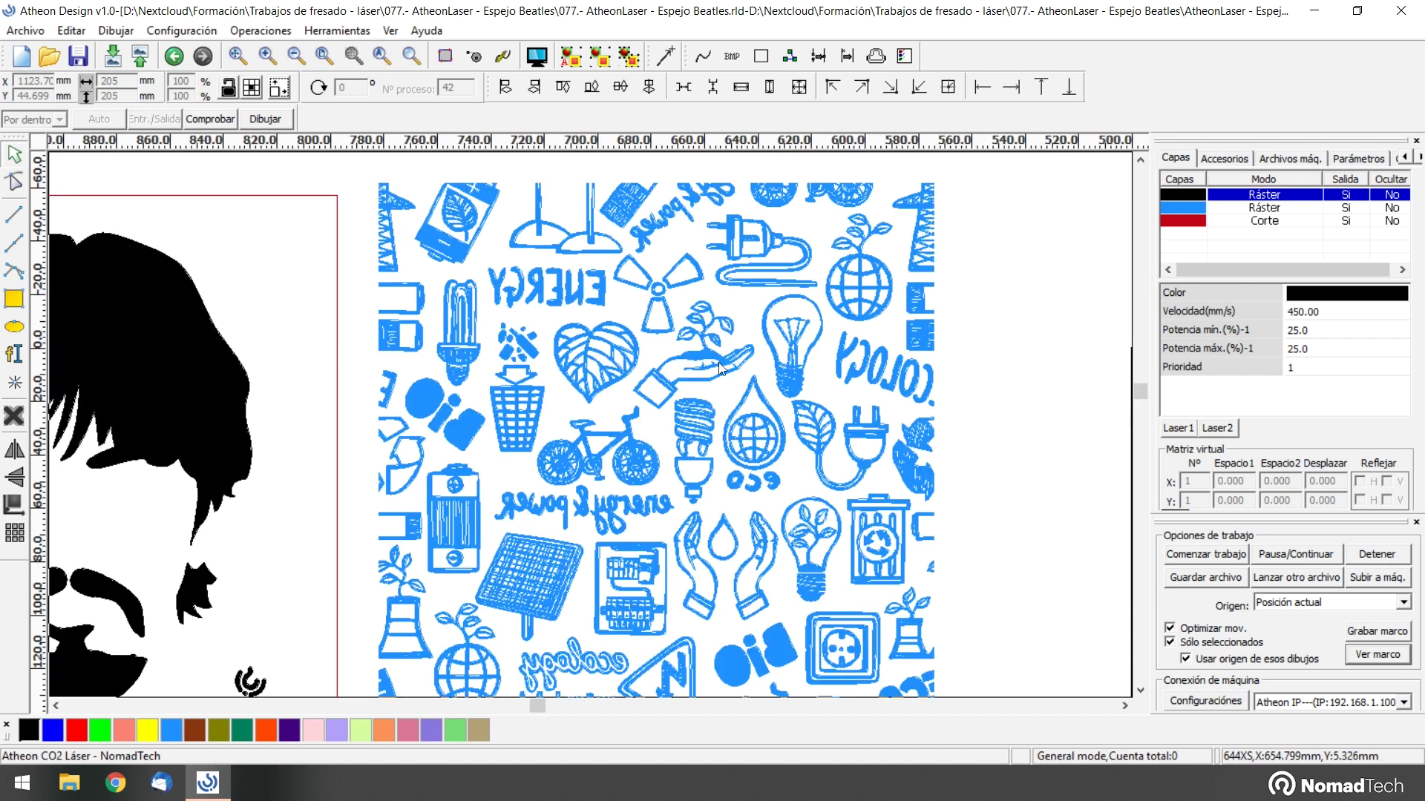
{"action": "scroll", "coordinate": [742, 423], "scroll_direction": "up", "scroll_amount": 1}
{"action": "scroll", "coordinate": [648, 576], "scroll_direction": "down", "scroll_amount": 1}
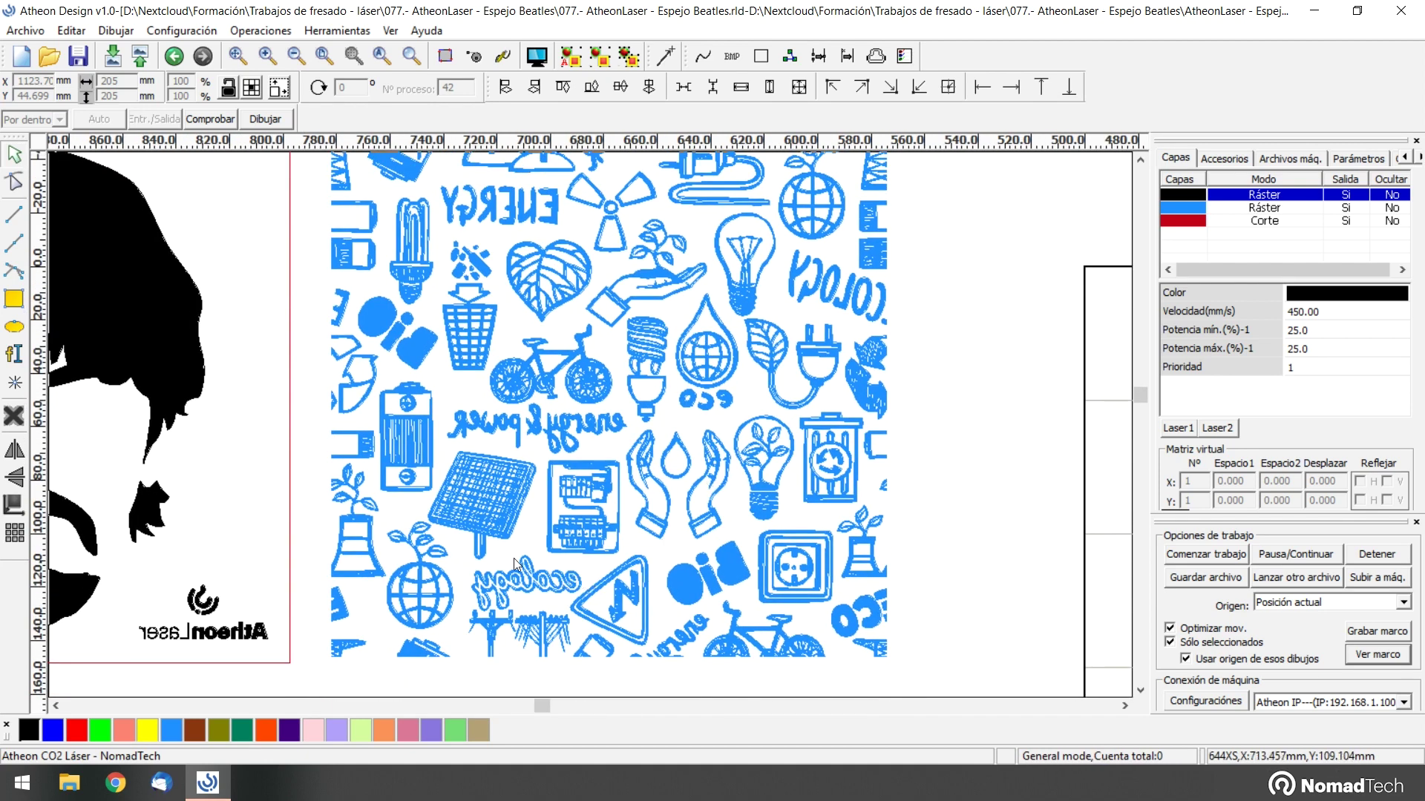
{"action": "scroll", "coordinate": [616, 471], "scroll_direction": "down", "scroll_amount": 1}
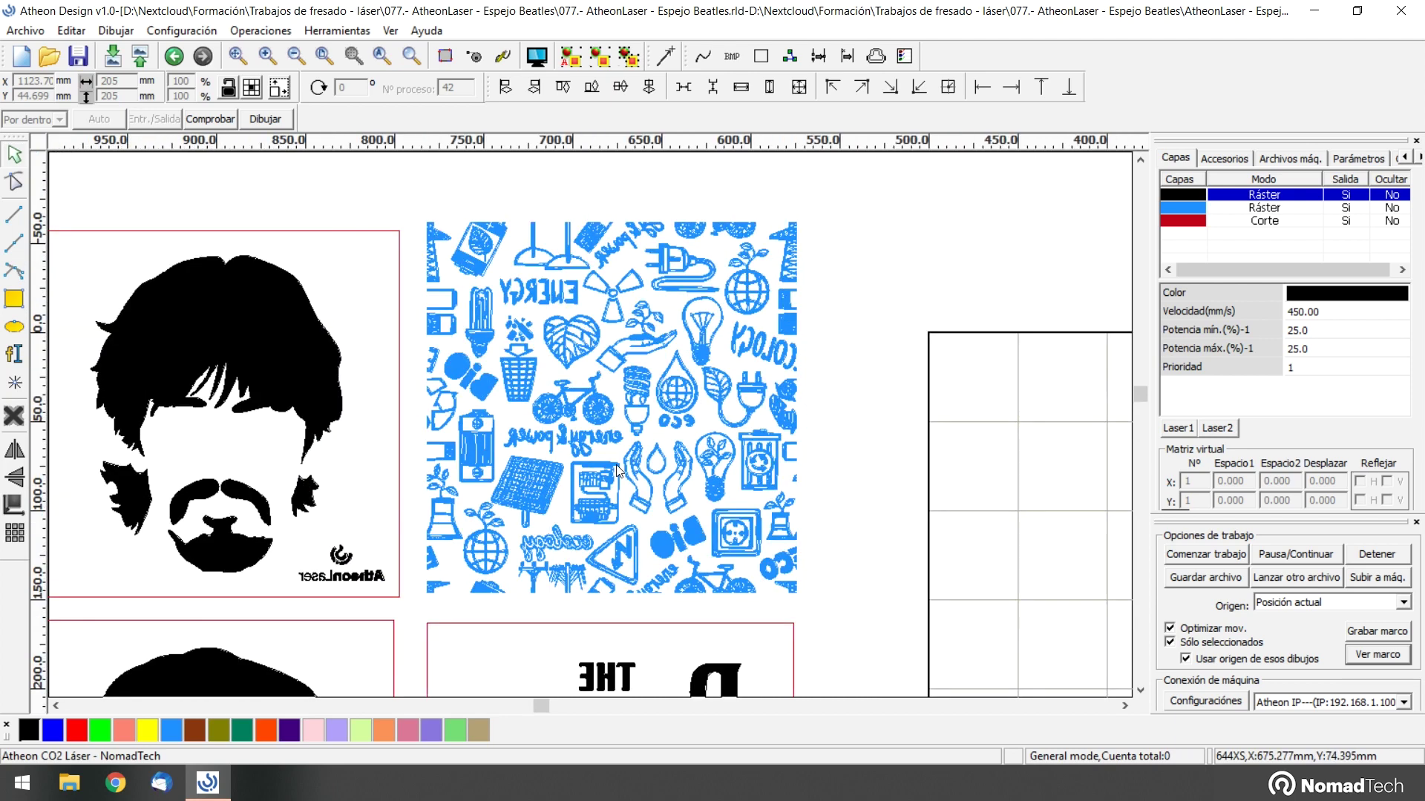
{"action": "scroll", "coordinate": [383, 495], "scroll_direction": "down", "scroll_amount": 1}
{"action": "left_click_drag", "start_coordinate": [382, 495], "coordinate": [499, 373]}
{"action": "scroll", "coordinate": [499, 373], "scroll_direction": "down", "scroll_amount": 1}
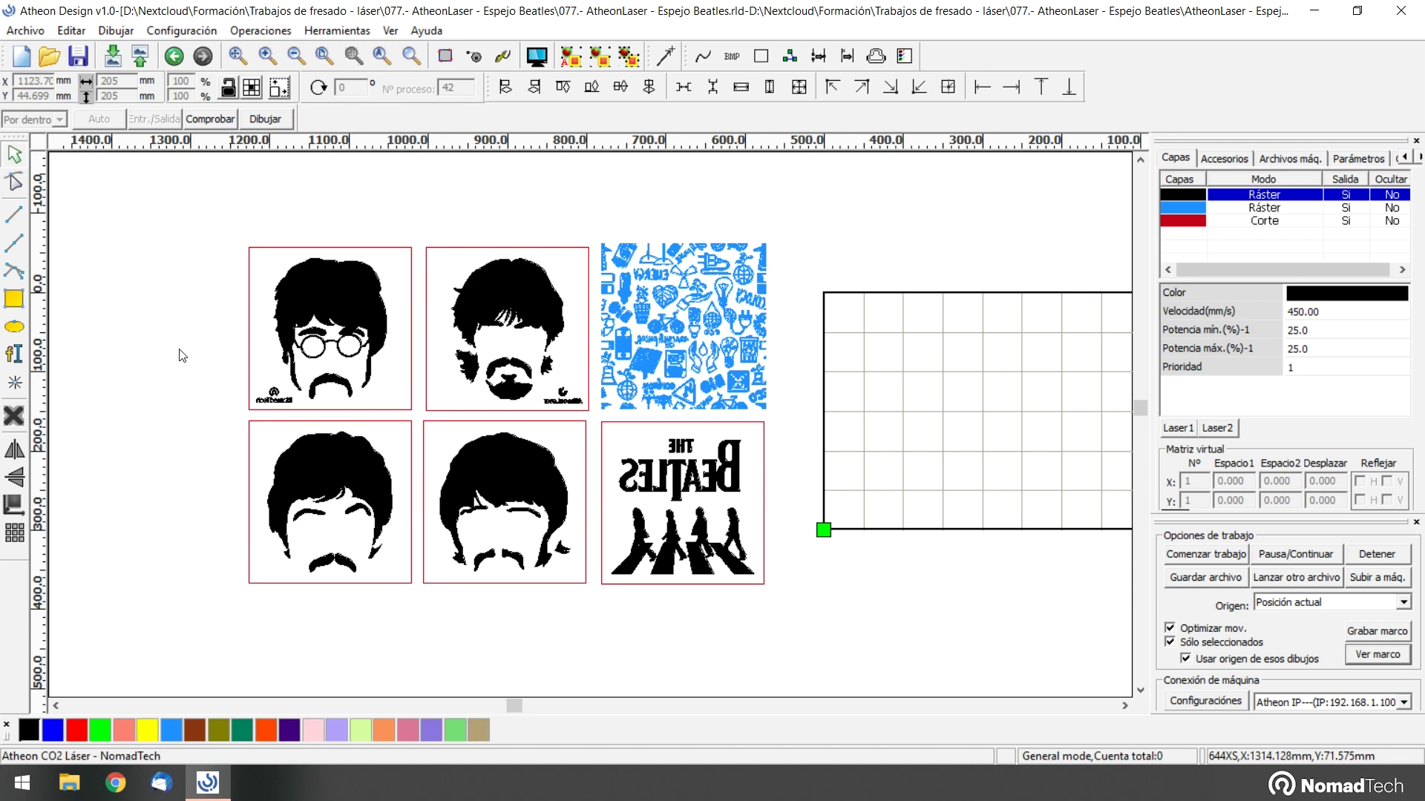
- Move the portrait with round glasses, together with its square frame, from the design group onto the work area
{"action": "left_click_drag", "start_coordinate": [269, 435], "coordinate": [976, 523]}
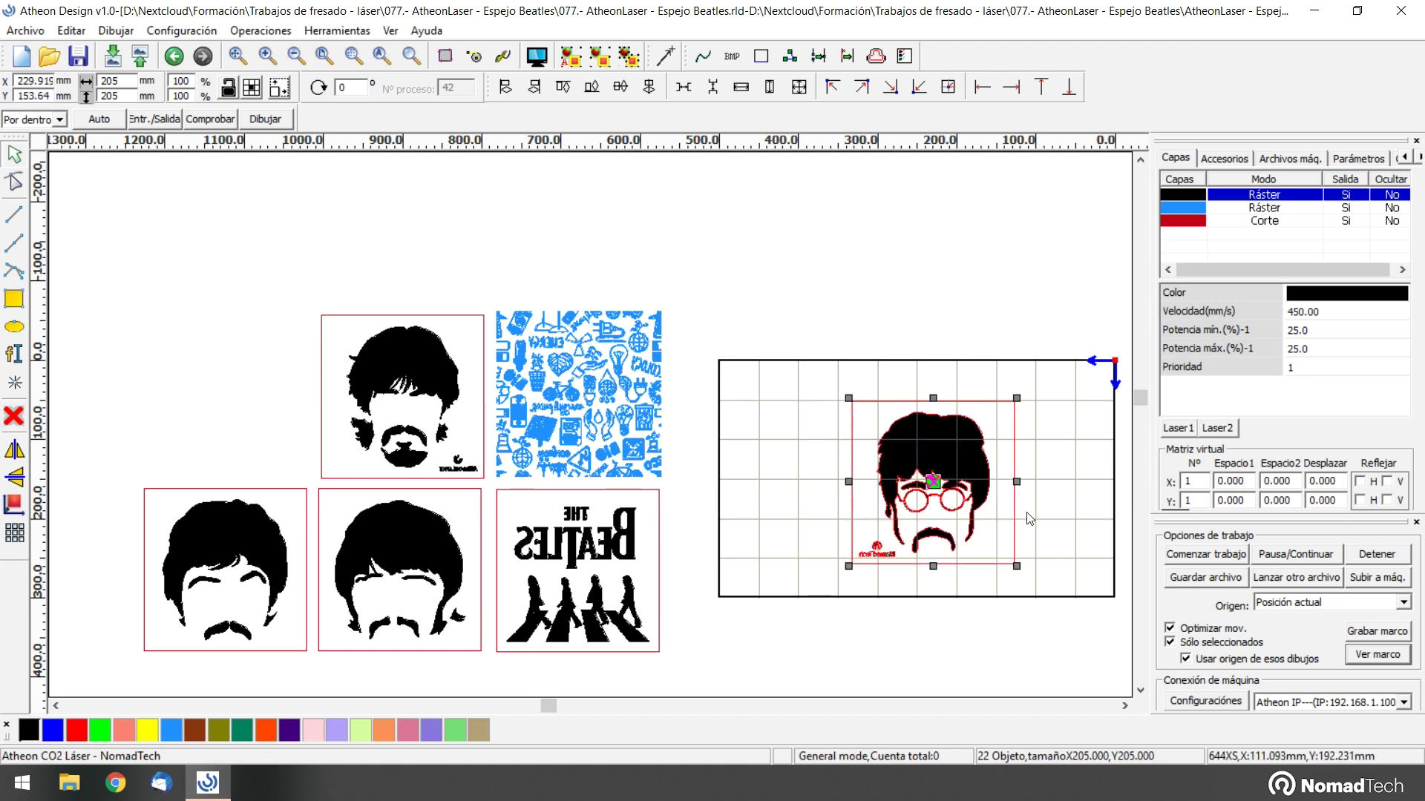
{"action": "scroll", "coordinate": [683, 418], "scroll_direction": "up", "scroll_amount": 3}
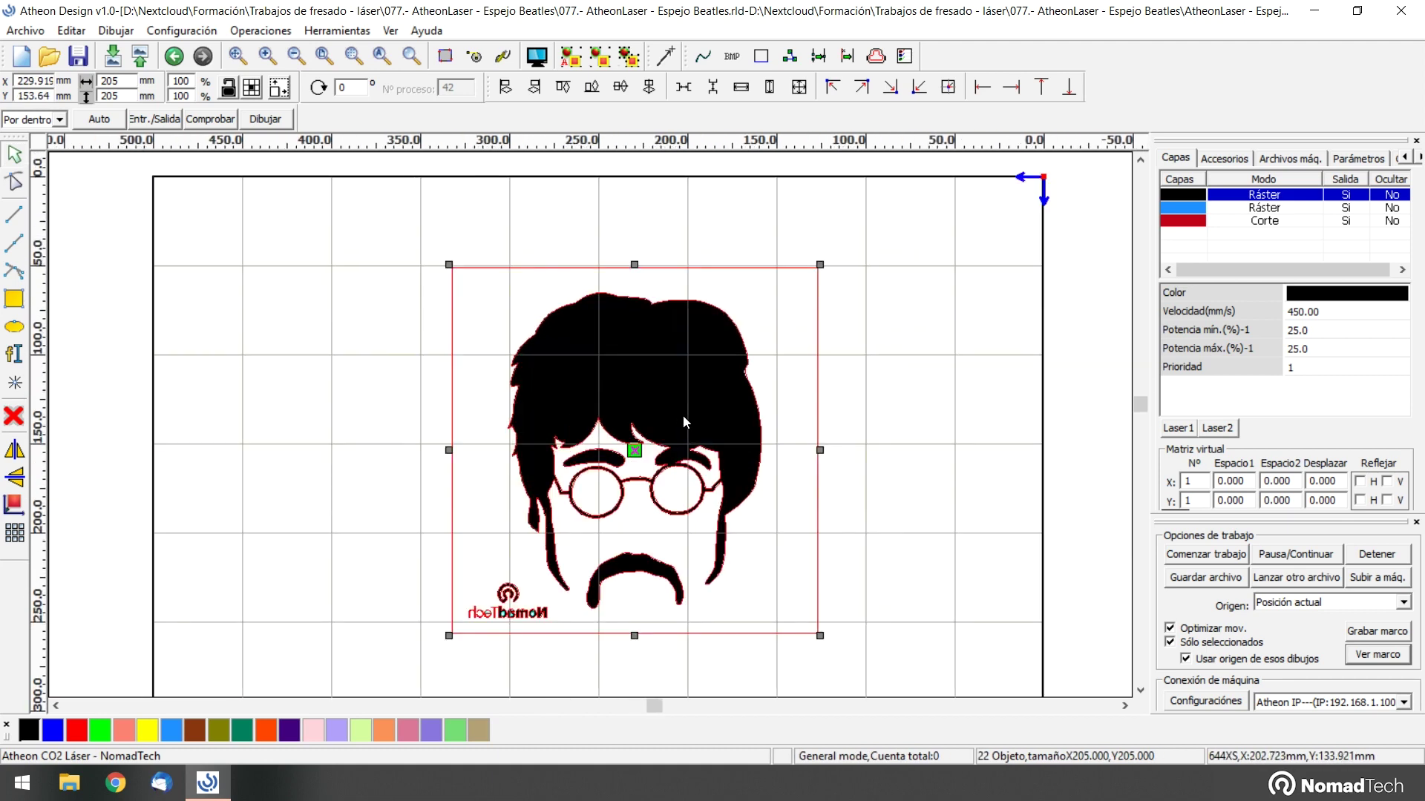
{"action": "scroll", "coordinate": [683, 415], "scroll_direction": "down", "scroll_amount": 2}
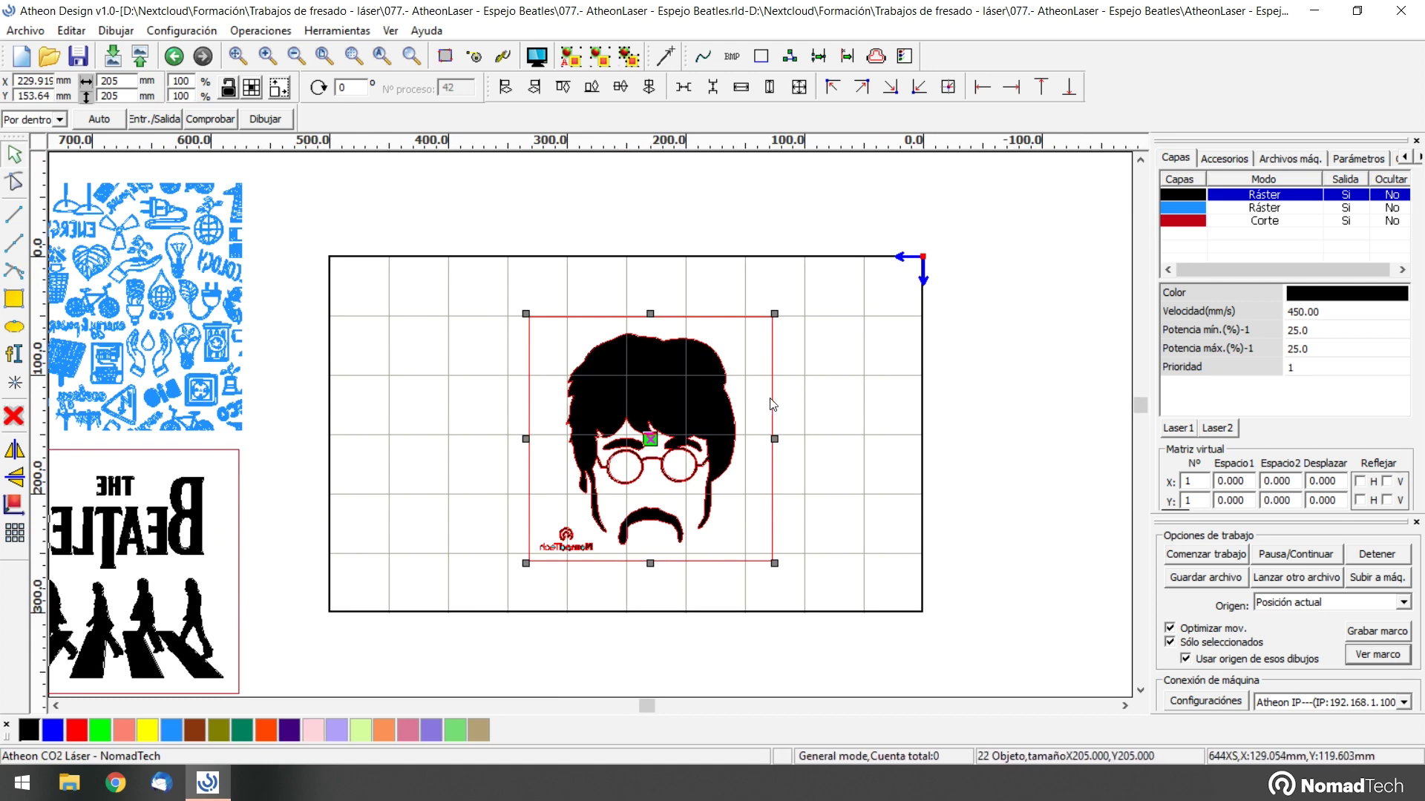
{"action": "left_click", "coordinate": [783, 469]}
- Check the width and height of the portrait's red square frame and select the complete framed design
{"action": "scroll", "coordinate": [707, 505], "scroll_direction": "up", "scroll_amount": 1}
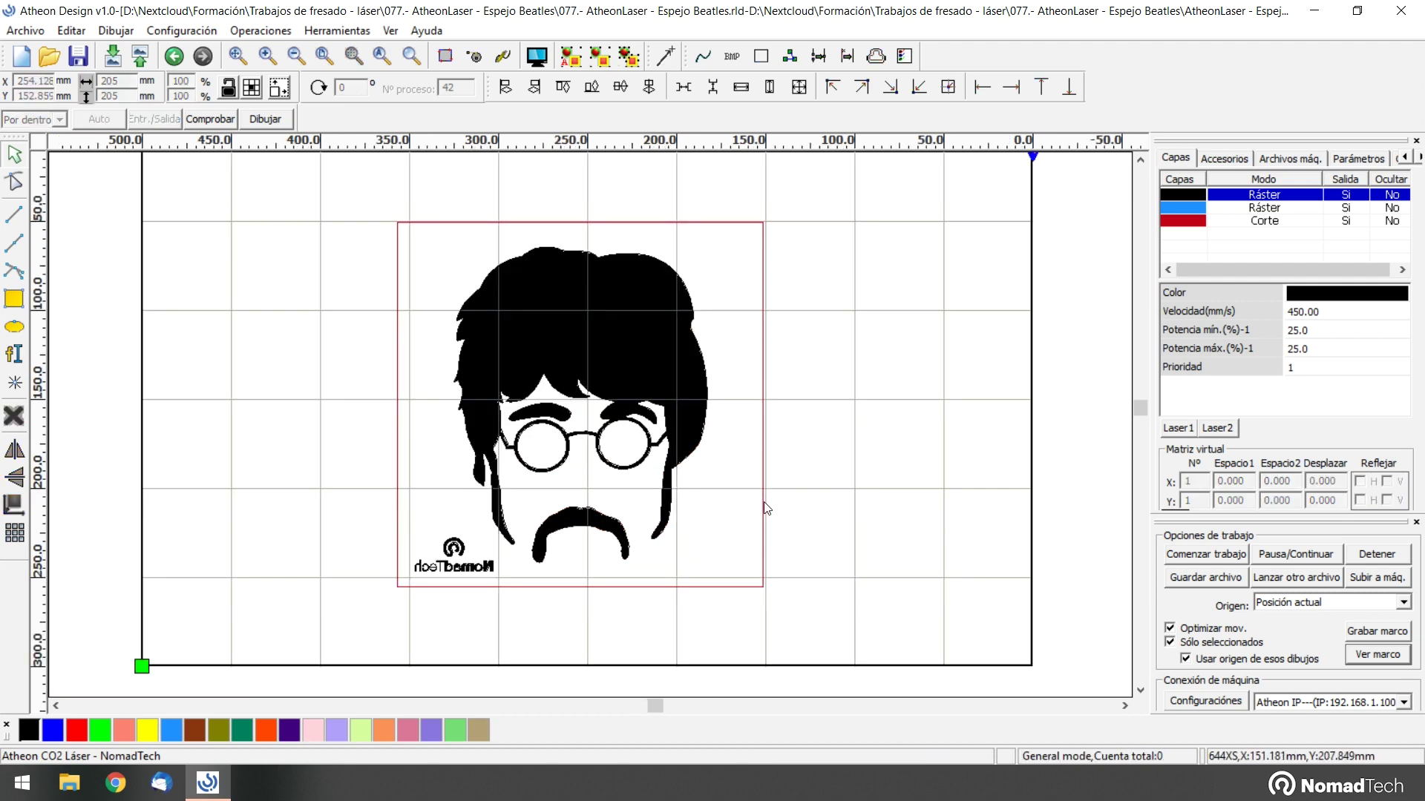
{"action": "left_click", "coordinate": [765, 509]}
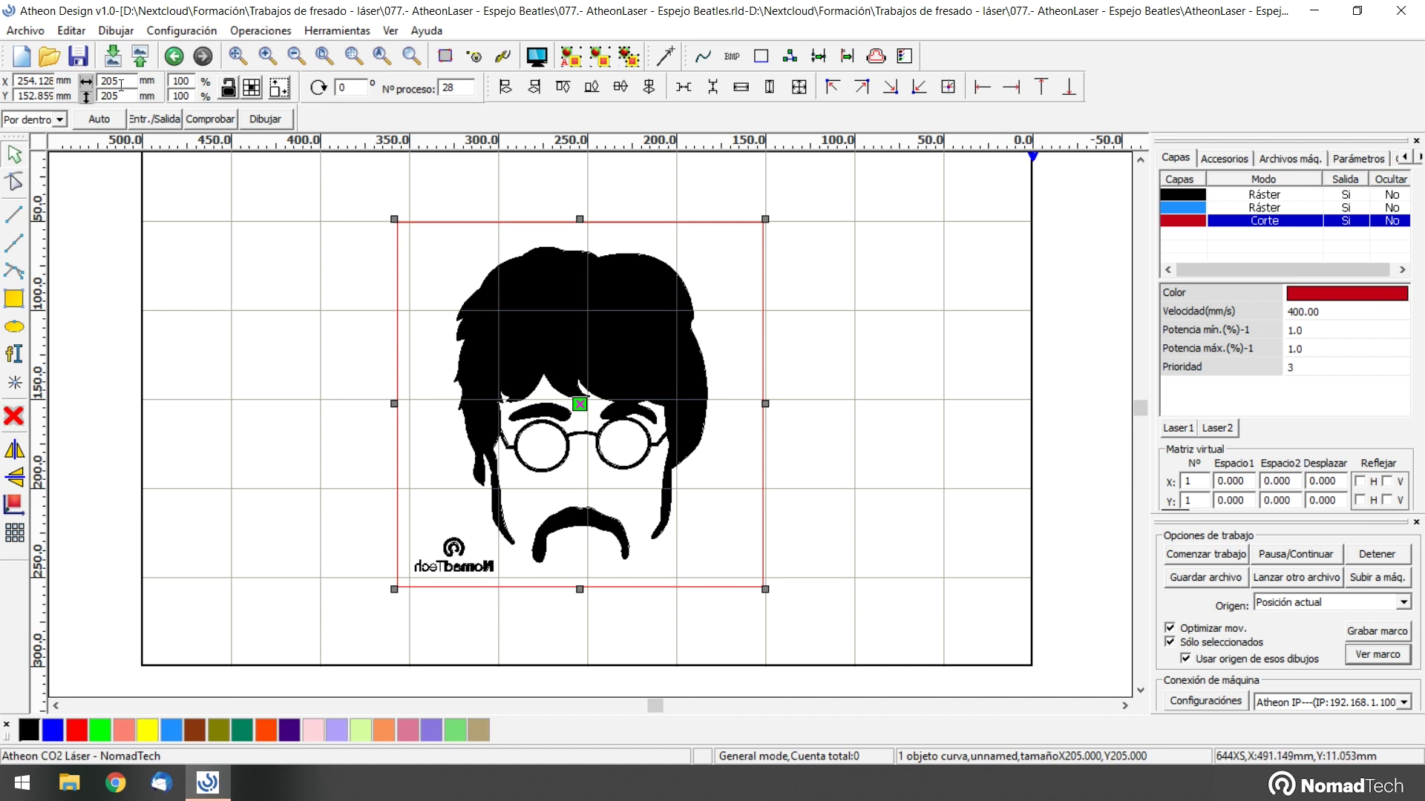
{"action": "left_click_drag", "start_coordinate": [120, 84], "coordinate": [101, 98]}
{"action": "mouse_move", "coordinate": [361, 190]}
{"action": "left_mouse_down"}
{"action": "mouse_move", "coordinate": [450, 304]}
{"action": "mouse_move", "coordinate": [814, 596]}
{"action": "left_mouse_up"}
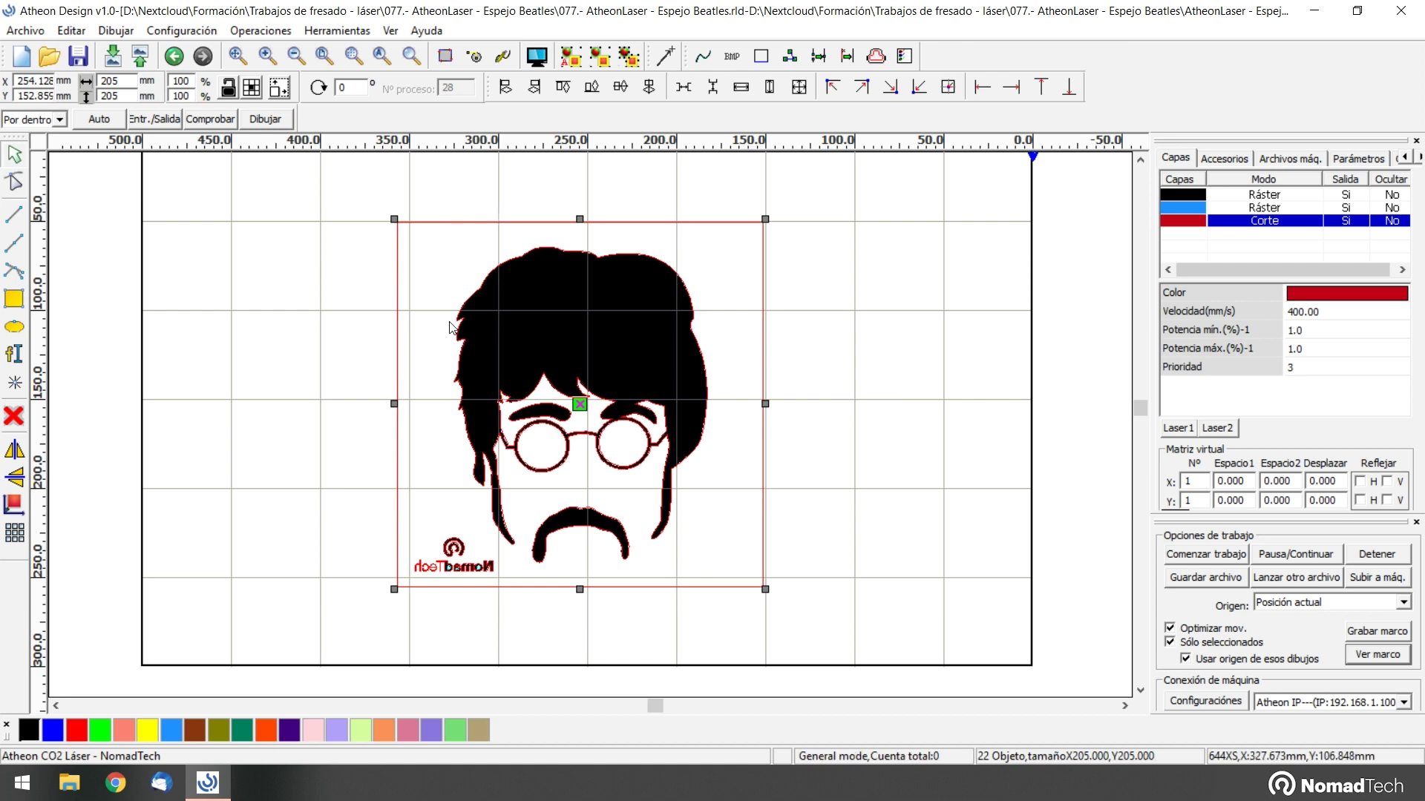
- Select the mirrored NomadTech logo in the lower corner of the portrait and examine it within the design
{"action": "scroll", "coordinate": [445, 536], "scroll_direction": "up", "scroll_amount": 2}
{"action": "left_click", "coordinate": [428, 400]}
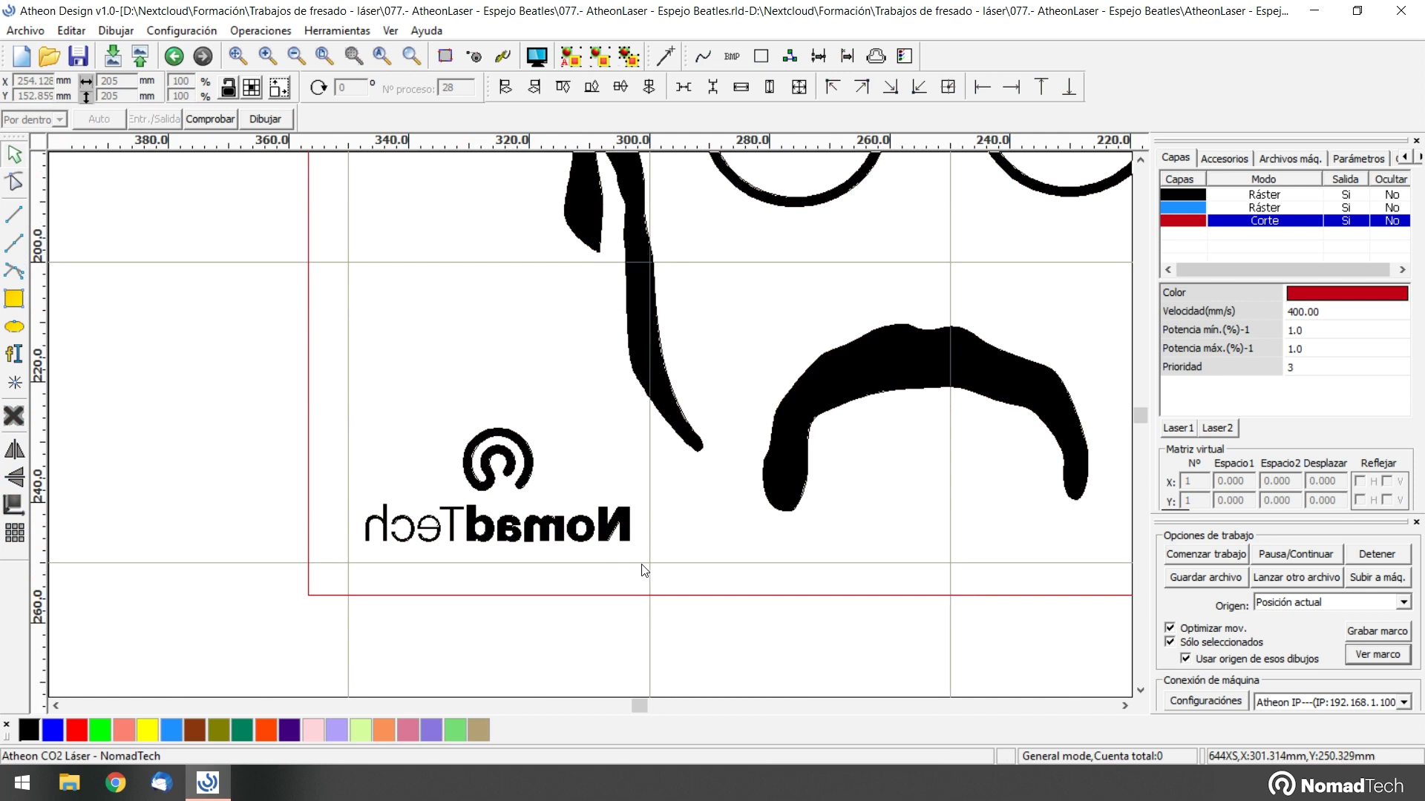
{"action": "left_click_drag", "start_coordinate": [644, 570], "coordinate": [343, 413]}
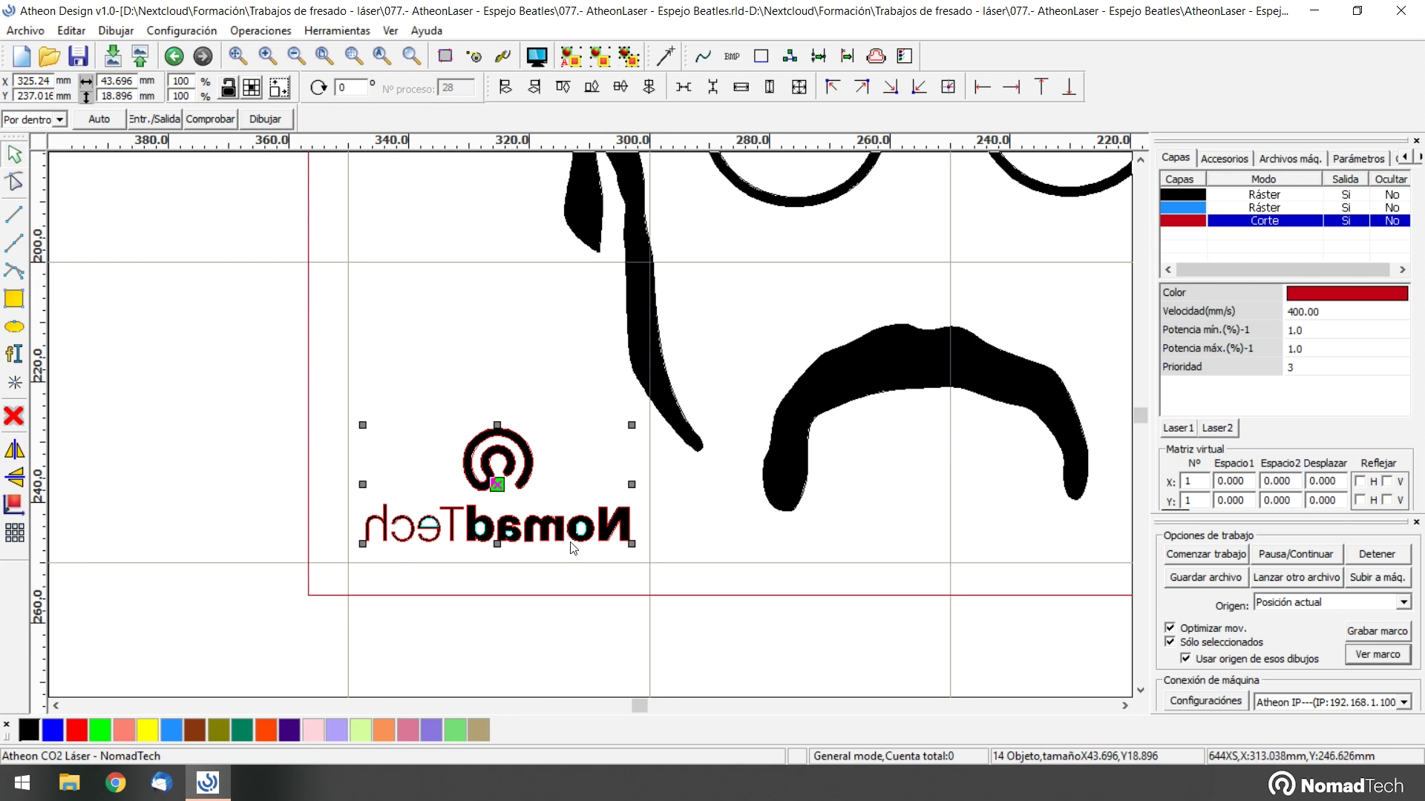
{"action": "scroll", "coordinate": [606, 530], "scroll_direction": "down", "scroll_amount": 4}
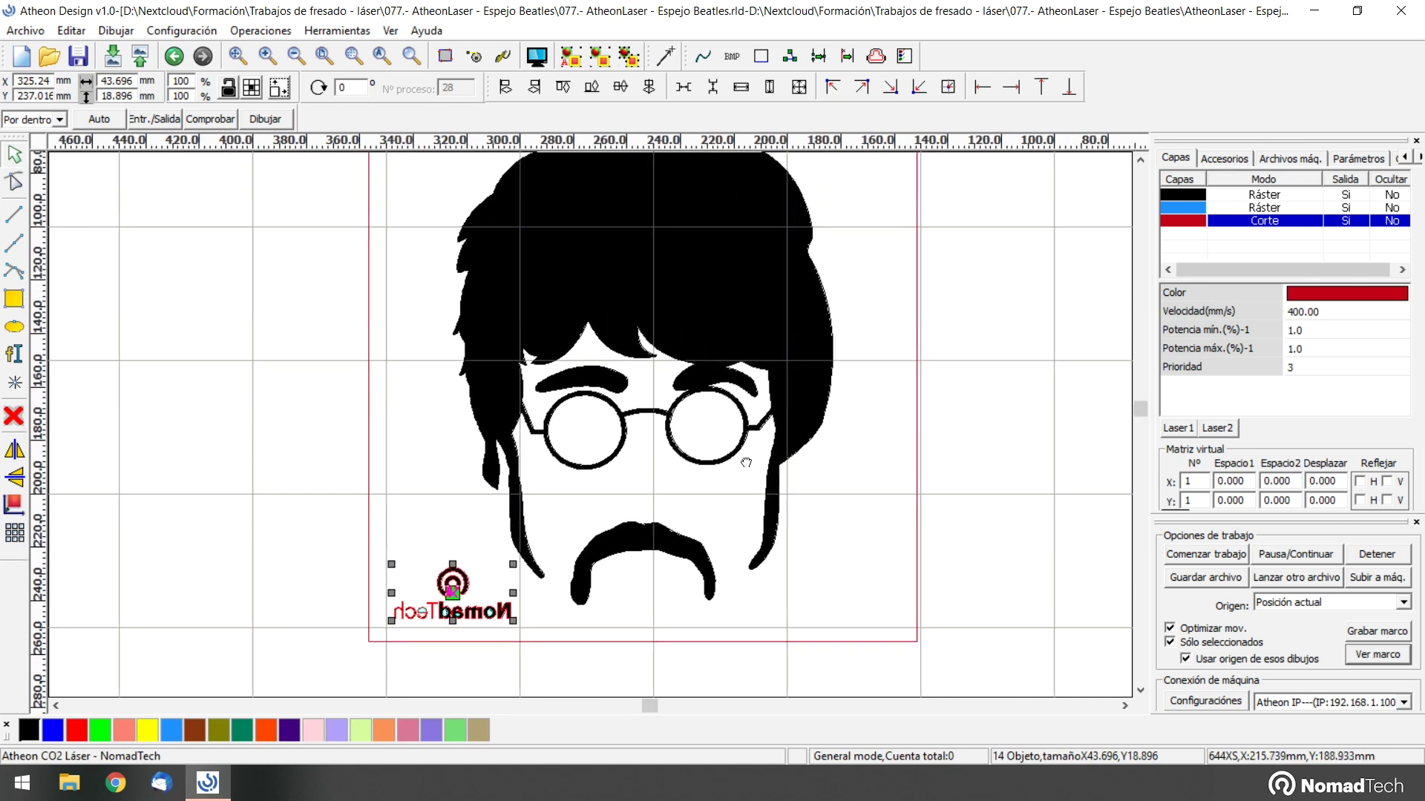
{"action": "scroll", "coordinate": [692, 495], "scroll_direction": "up", "scroll_amount": 2}
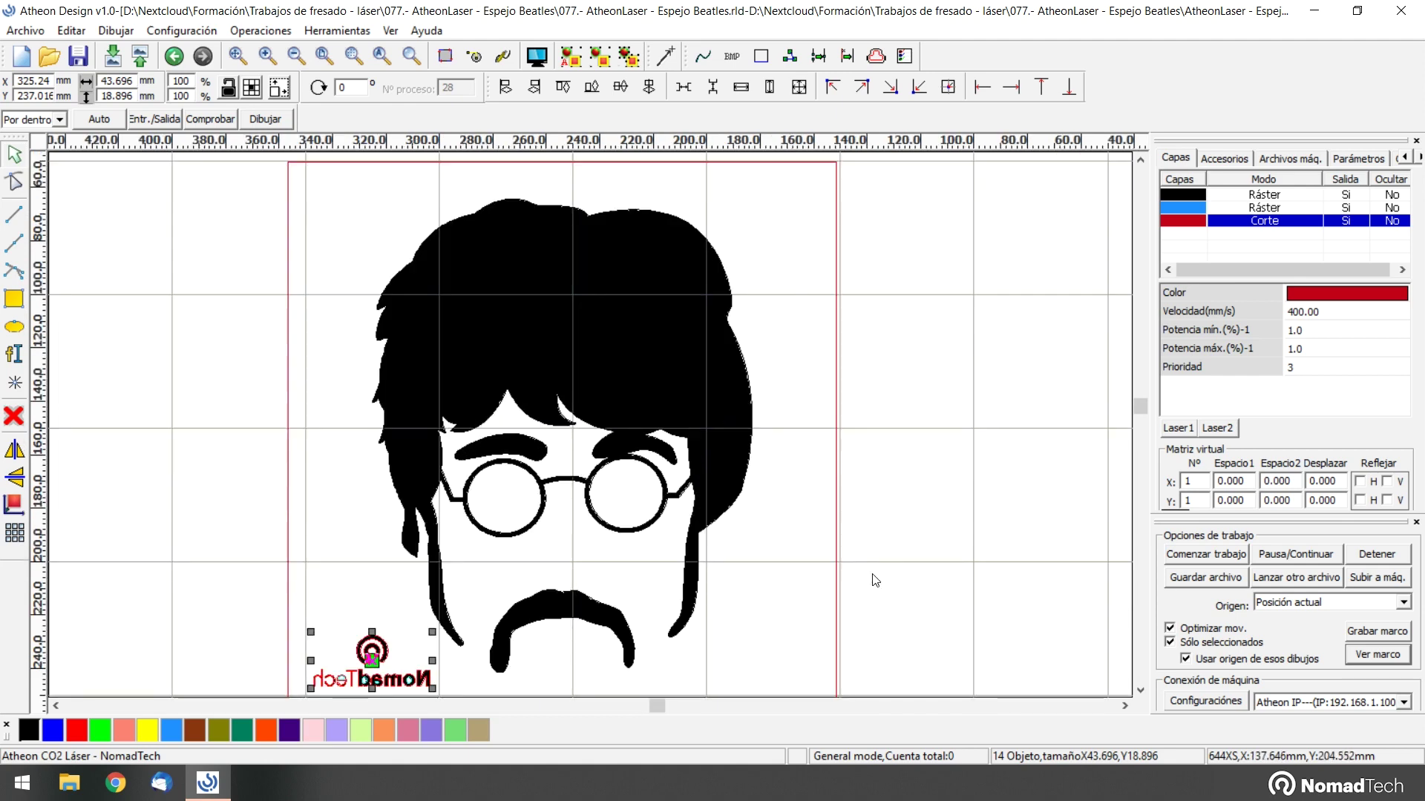
{"action": "scroll", "coordinate": [861, 517], "scroll_direction": "down", "scroll_amount": 2}
{"action": "left_click", "coordinate": [905, 573]}
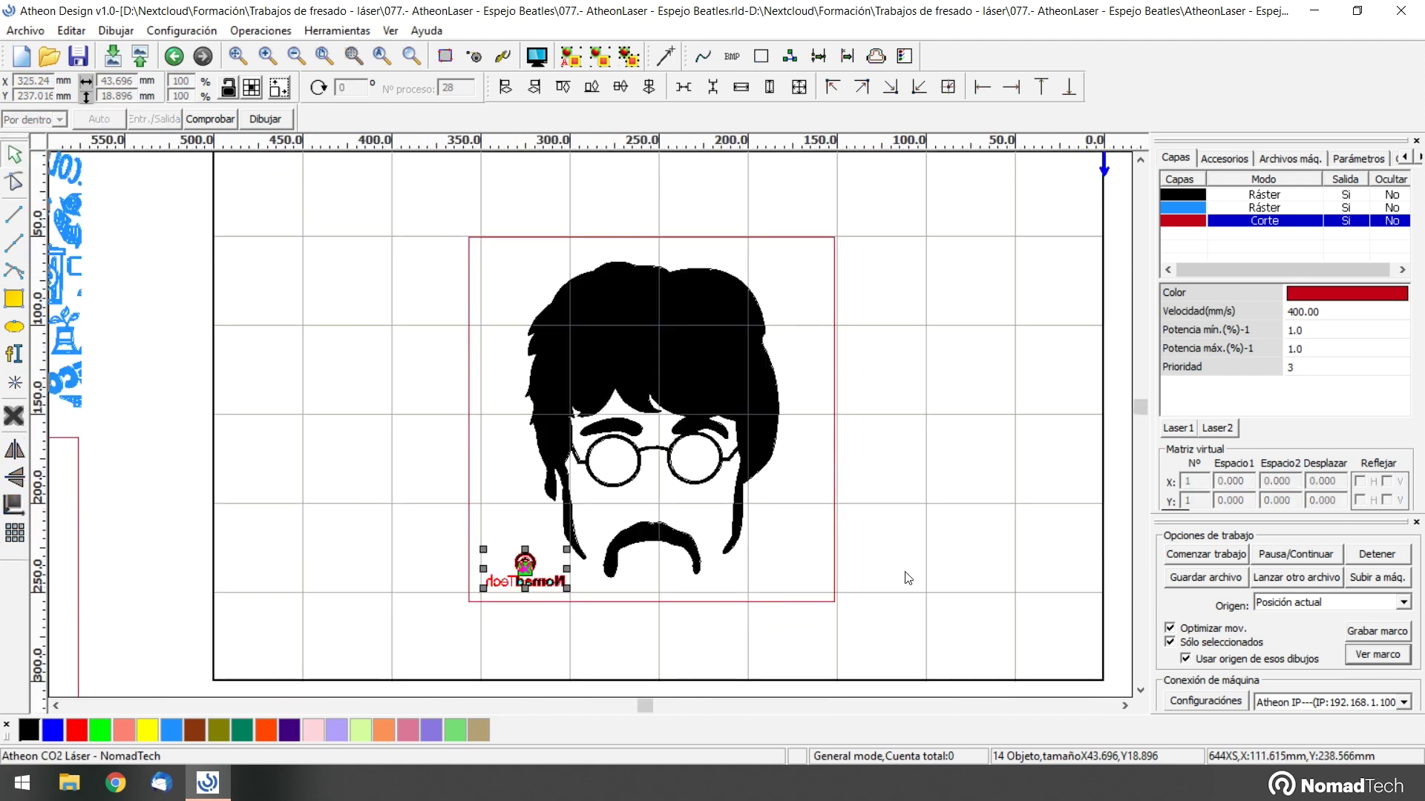
- Select the whole framed portrait, flip it horizontally to its readable orientation and flip it back to mirrored
{"action": "left_click_drag", "start_coordinate": [890, 627], "coordinate": [443, 223]}
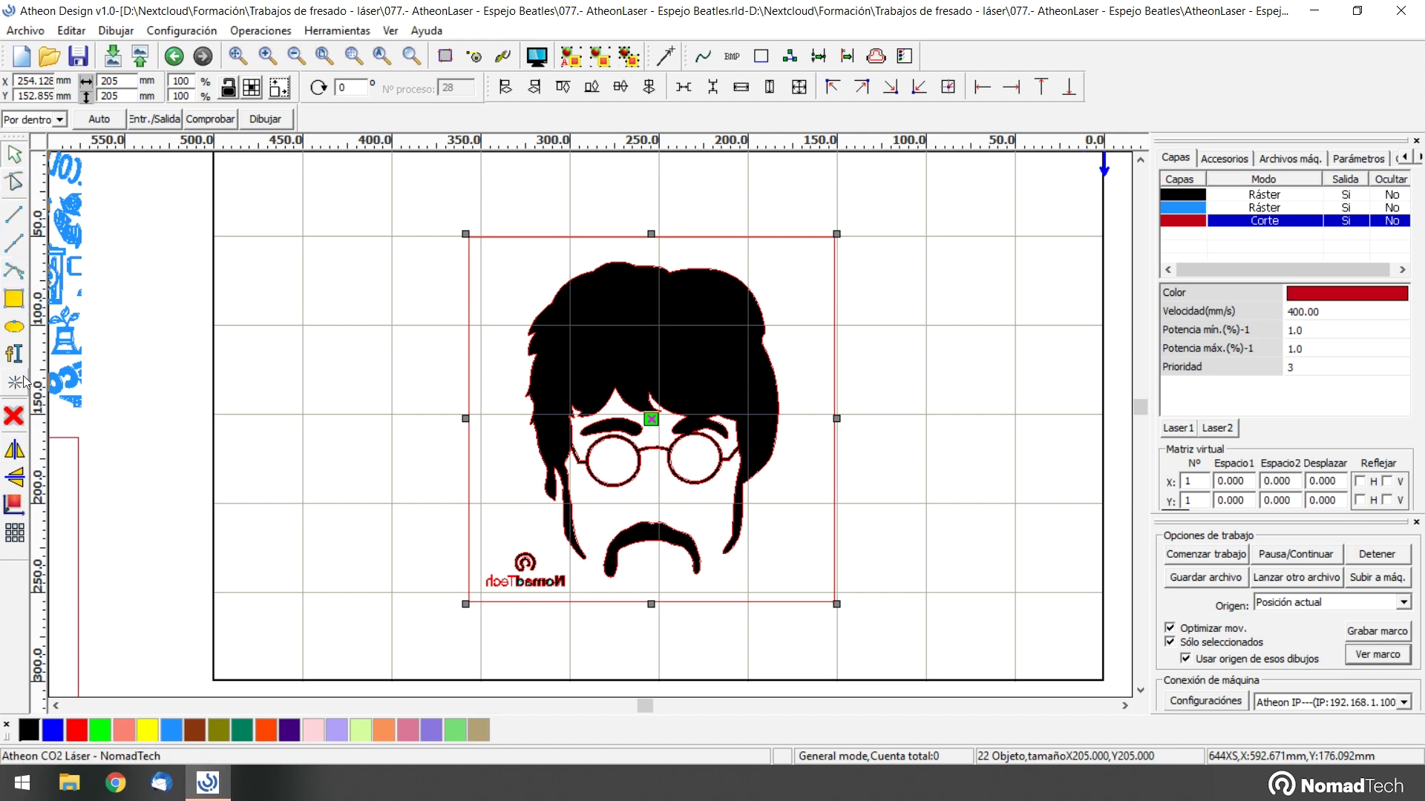
{"action": "left_click", "coordinate": [14, 450]}
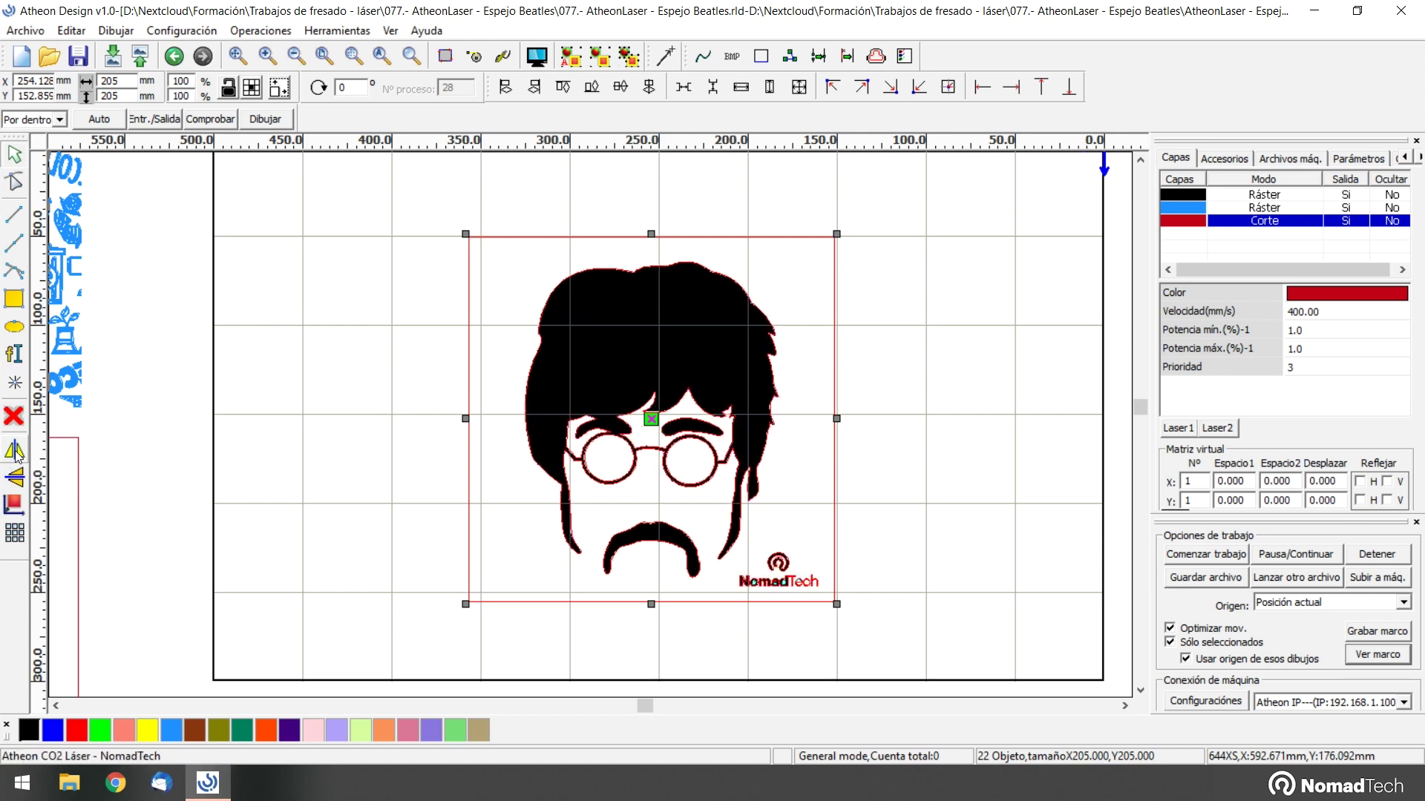
{"action": "left_click", "coordinate": [14, 450]}
{"action": "left_click", "coordinate": [14, 450]}
{"action": "left_click", "coordinate": [14, 449]}
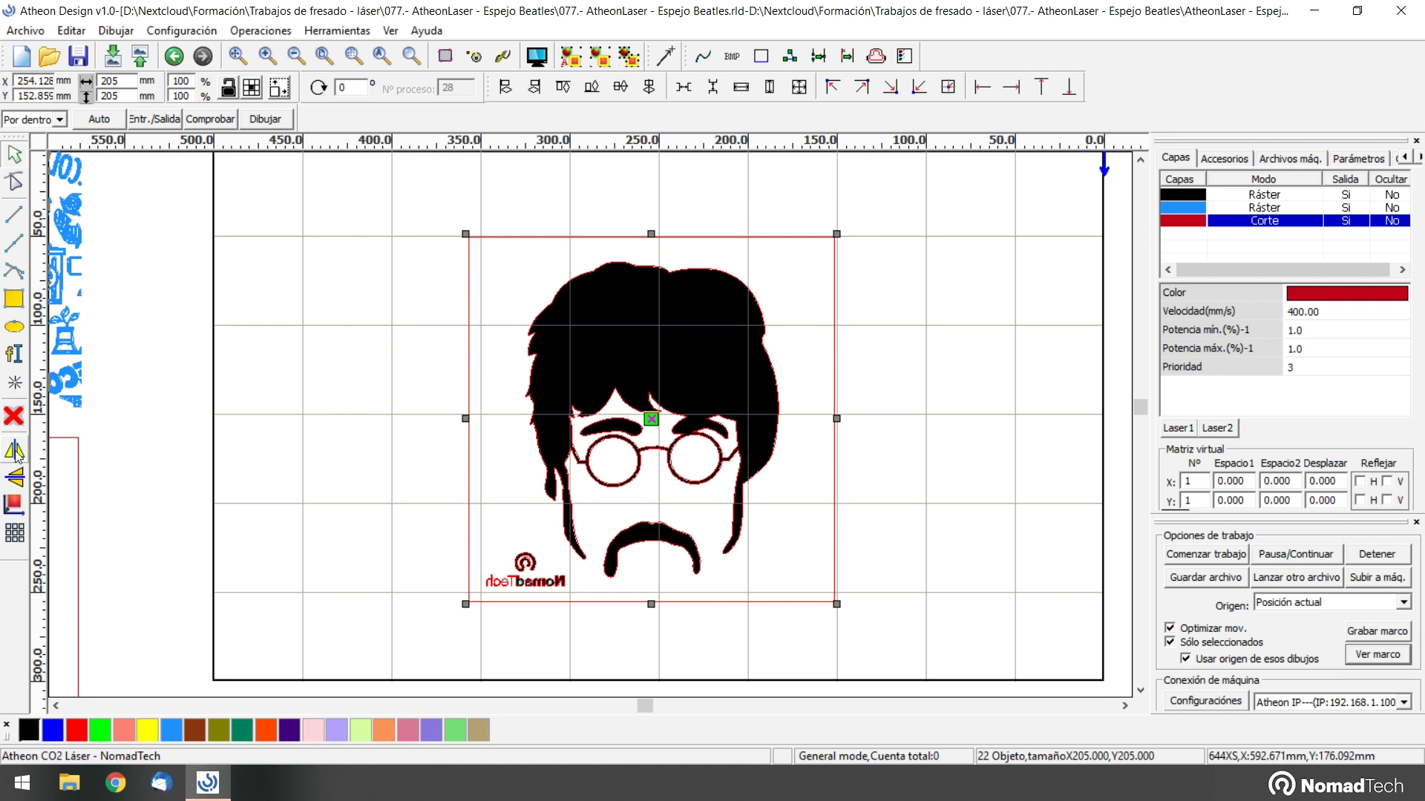
{"action": "left_click", "coordinate": [898, 460]}
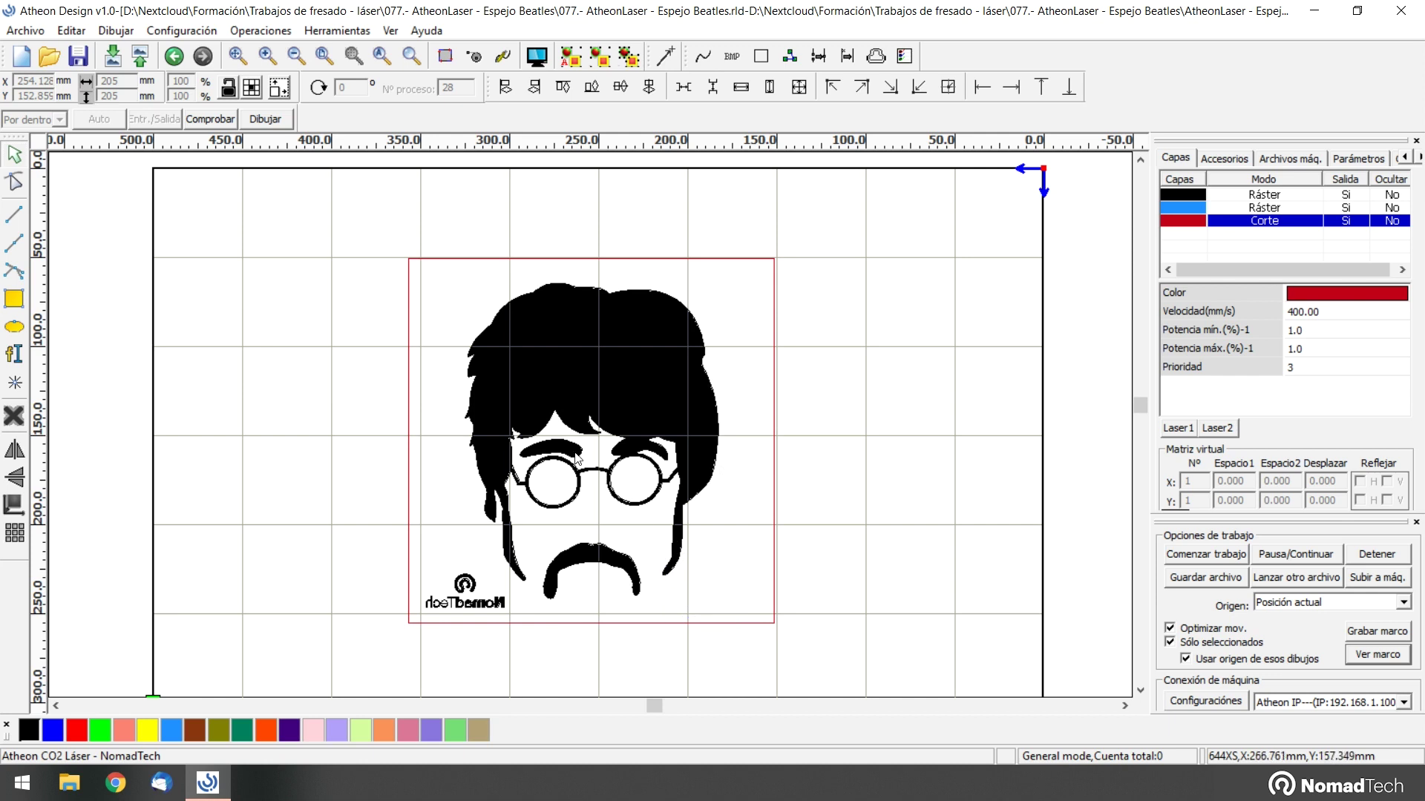
- Select the black artwork inside the frame and open the parameters of the black Ráster layer
{"action": "left_click_drag", "start_coordinate": [420, 287], "coordinate": [413, 277]}
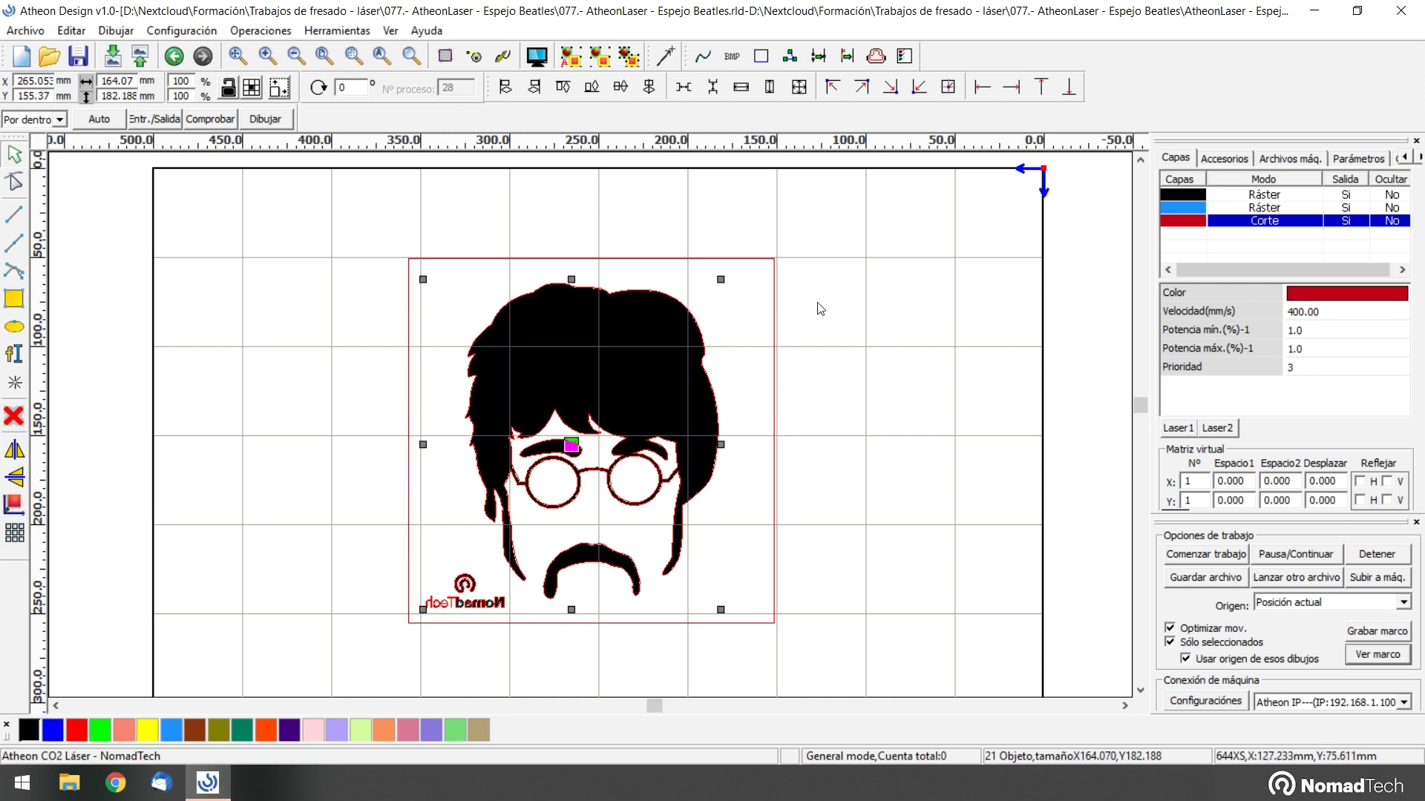
{"action": "left_click", "coordinate": [1231, 196]}
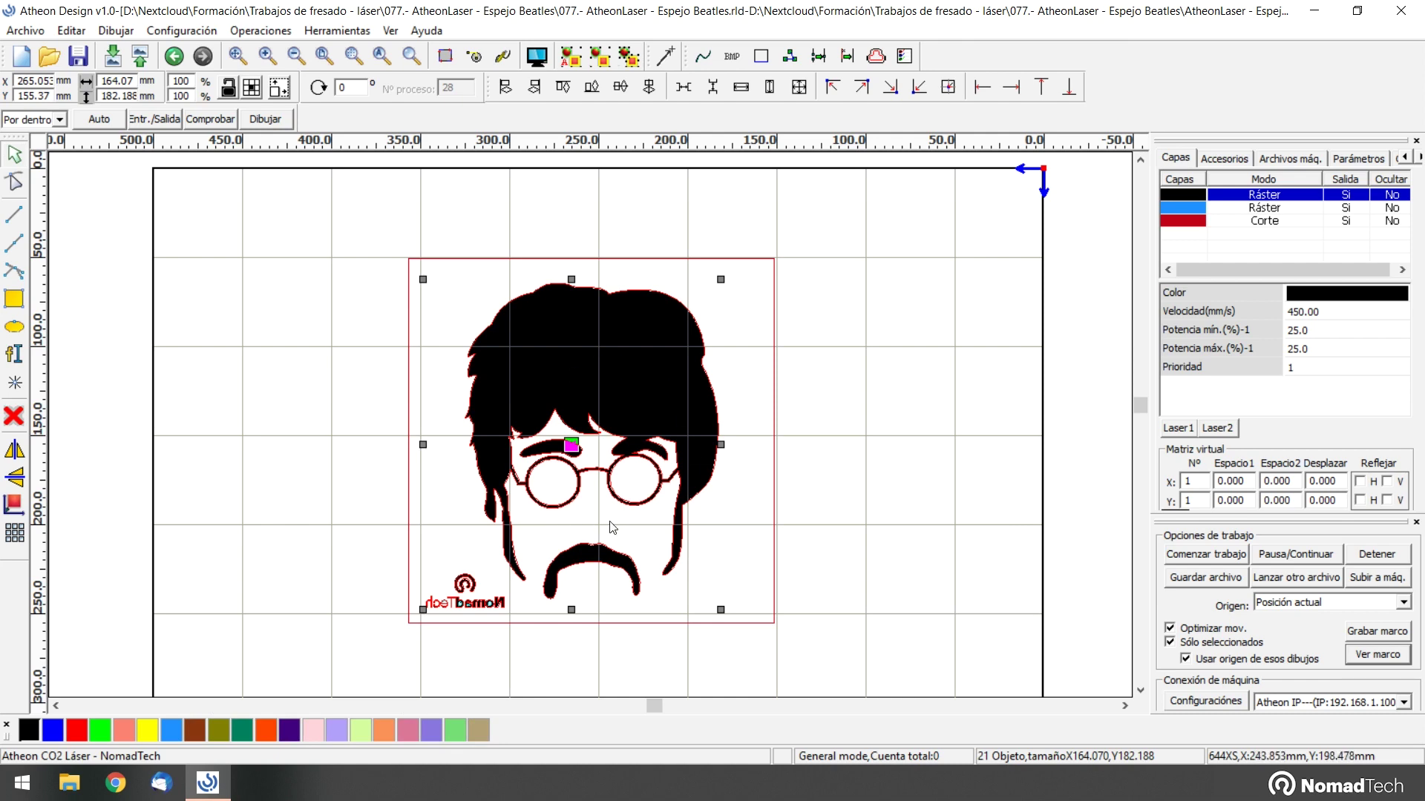
{"action": "double_click", "coordinate": [1281, 197]}
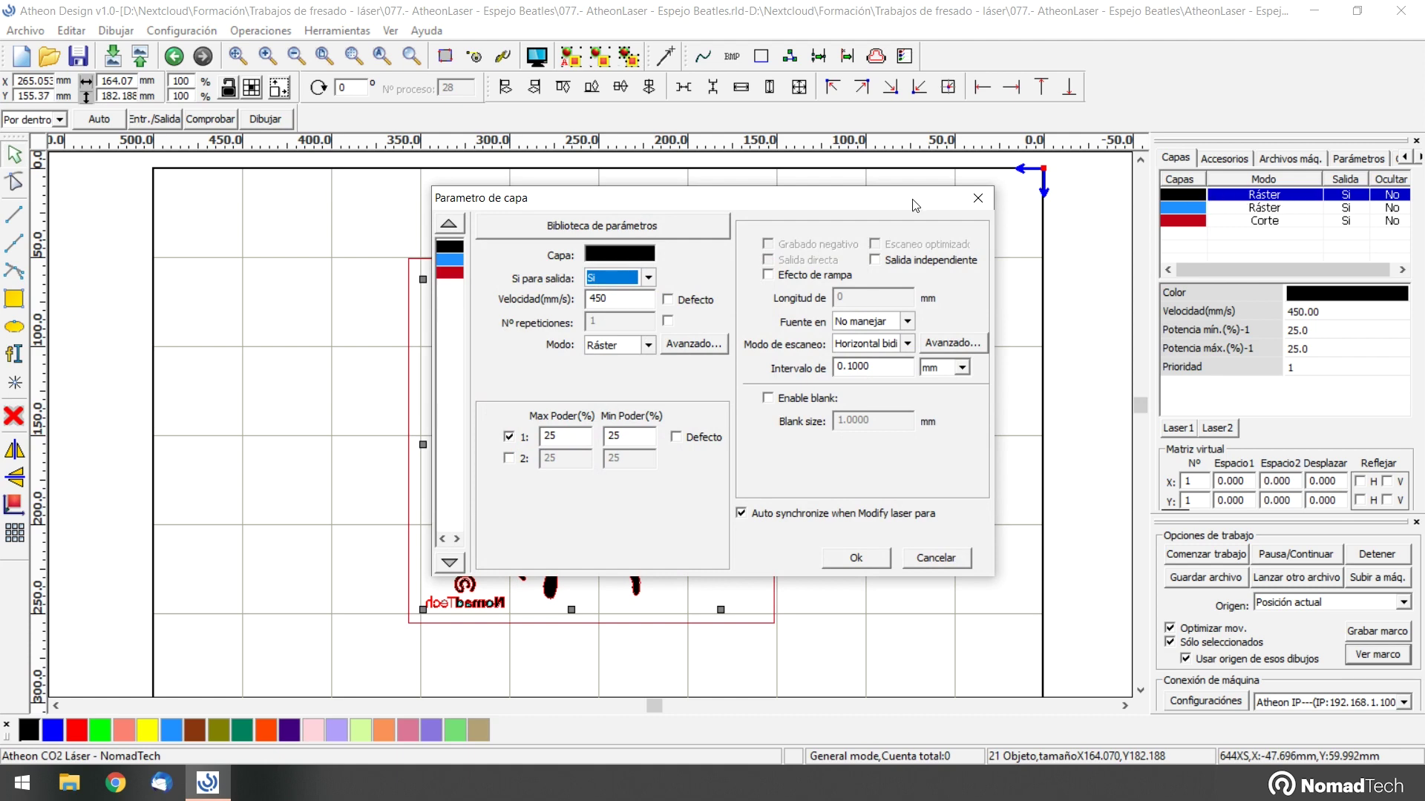
{"action": "left_click_drag", "start_coordinate": [790, 204], "coordinate": [702, 223]}
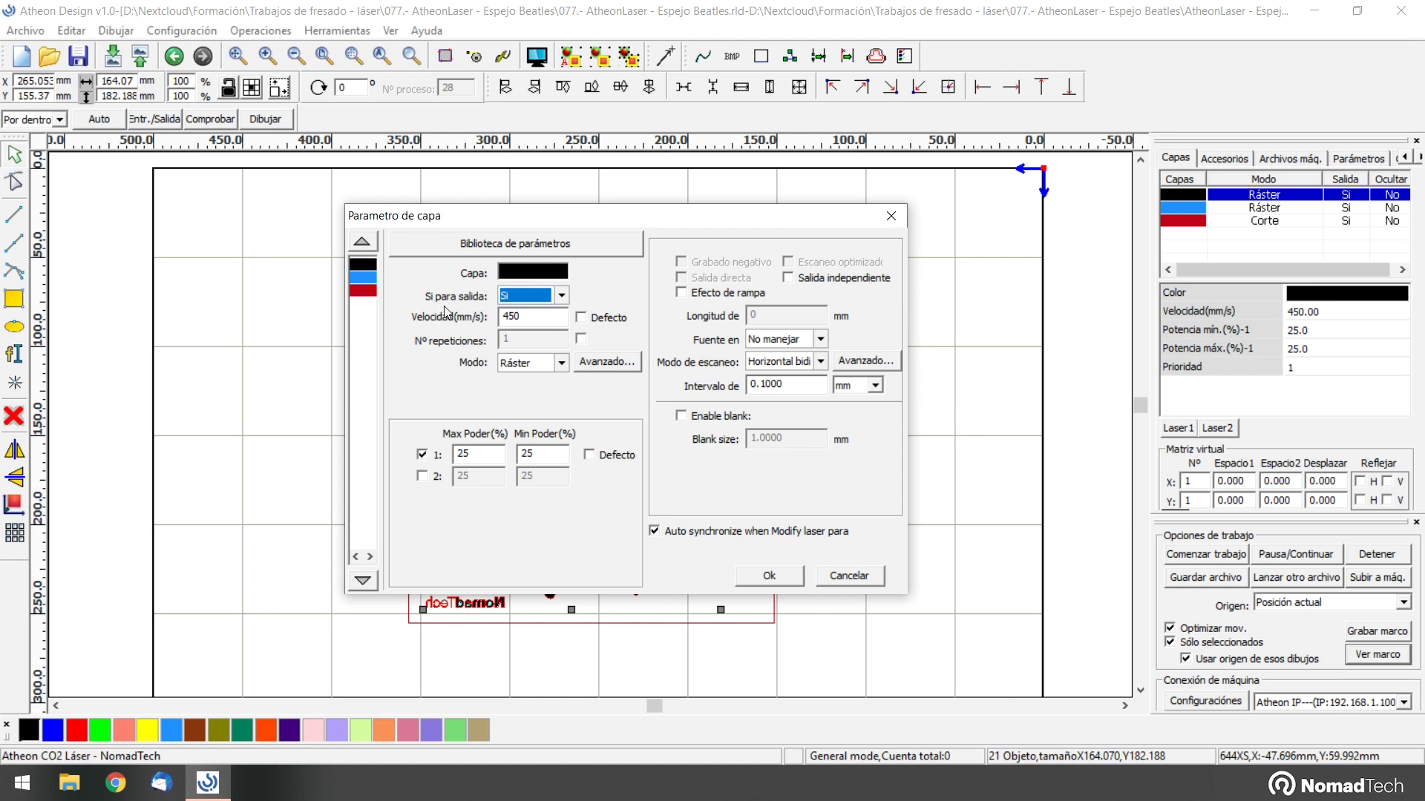
- Review the black layer's output setting, speed and available processing modes
{"action": "left_click", "coordinate": [562, 296]}
{"action": "left_click", "coordinate": [526, 317]}
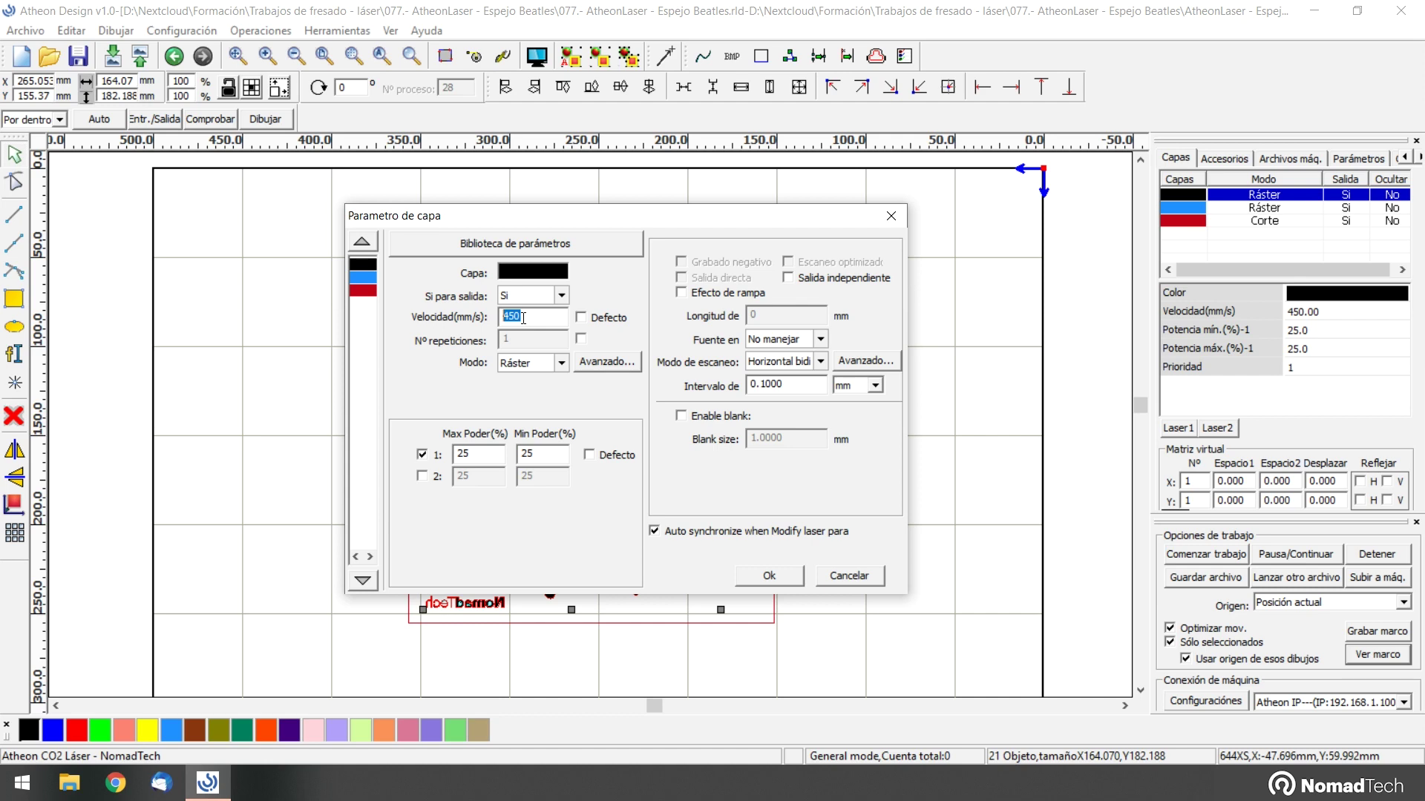
{"action": "left_click", "coordinate": [538, 315]}
{"action": "double_click", "coordinate": [538, 317]}
{"action": "left_click", "coordinate": [562, 363]}
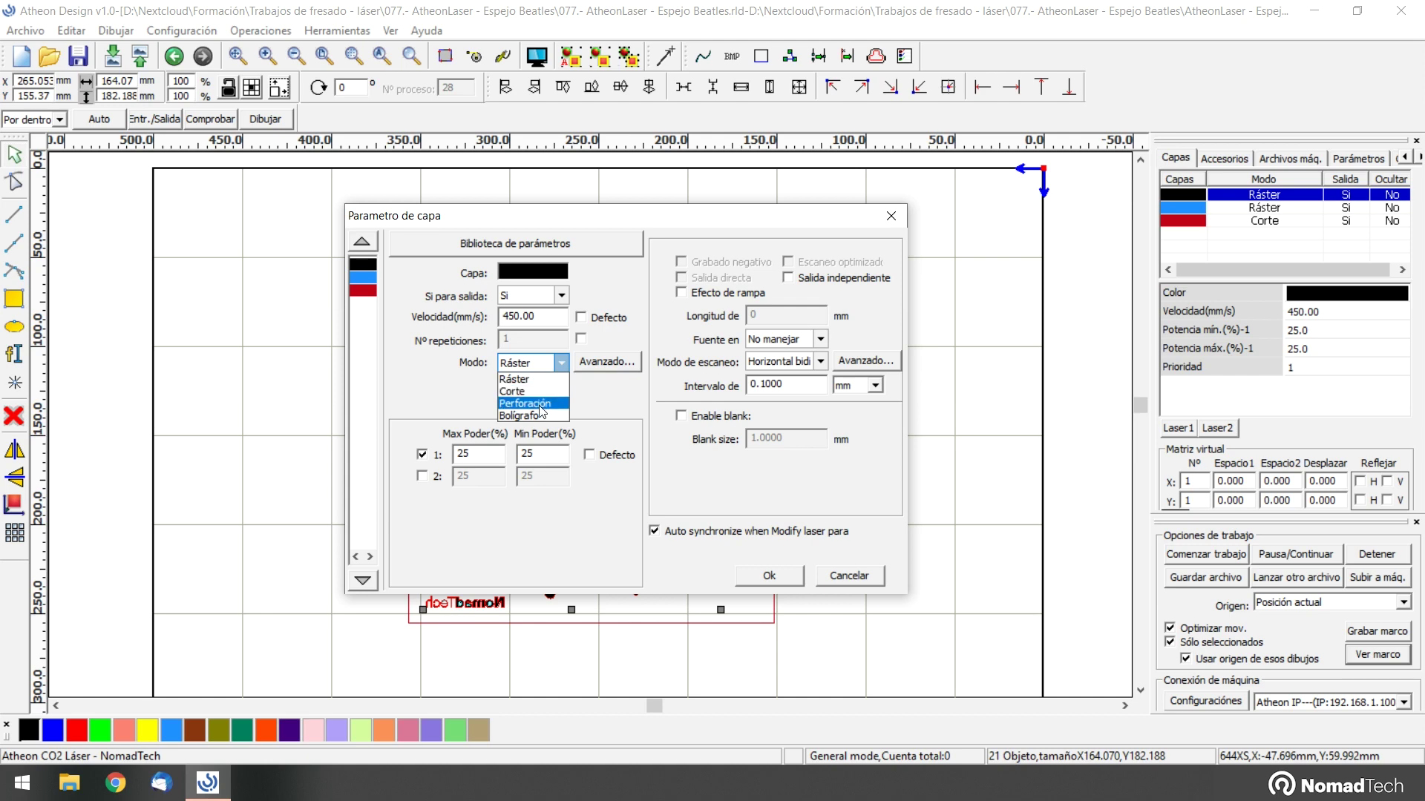
{"action": "left_click", "coordinate": [562, 365]}
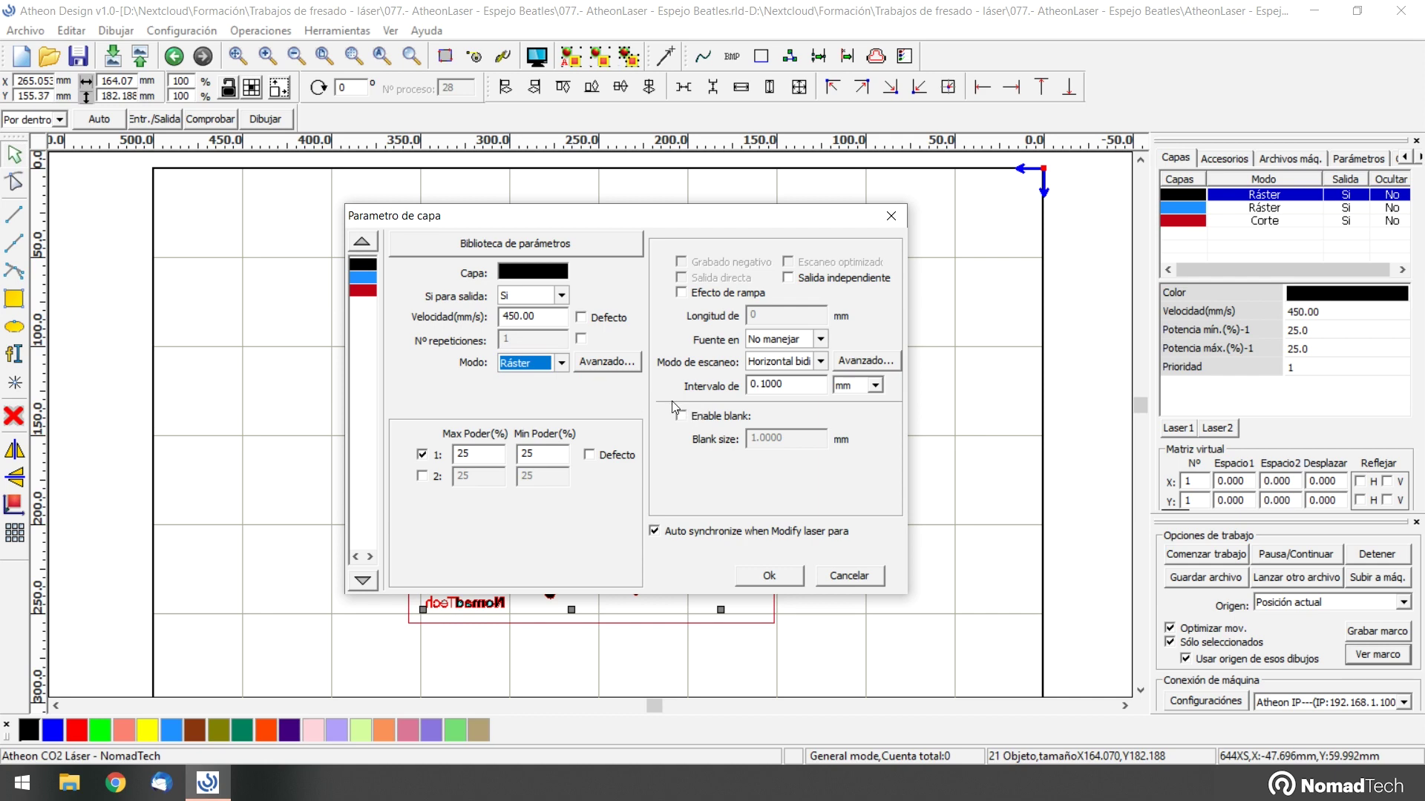
- Check the black layer's maximum power for laser 1 and set its minimum power to 25.0%
{"action": "double_click", "coordinate": [479, 456]}
{"action": "double_click", "coordinate": [524, 453]}
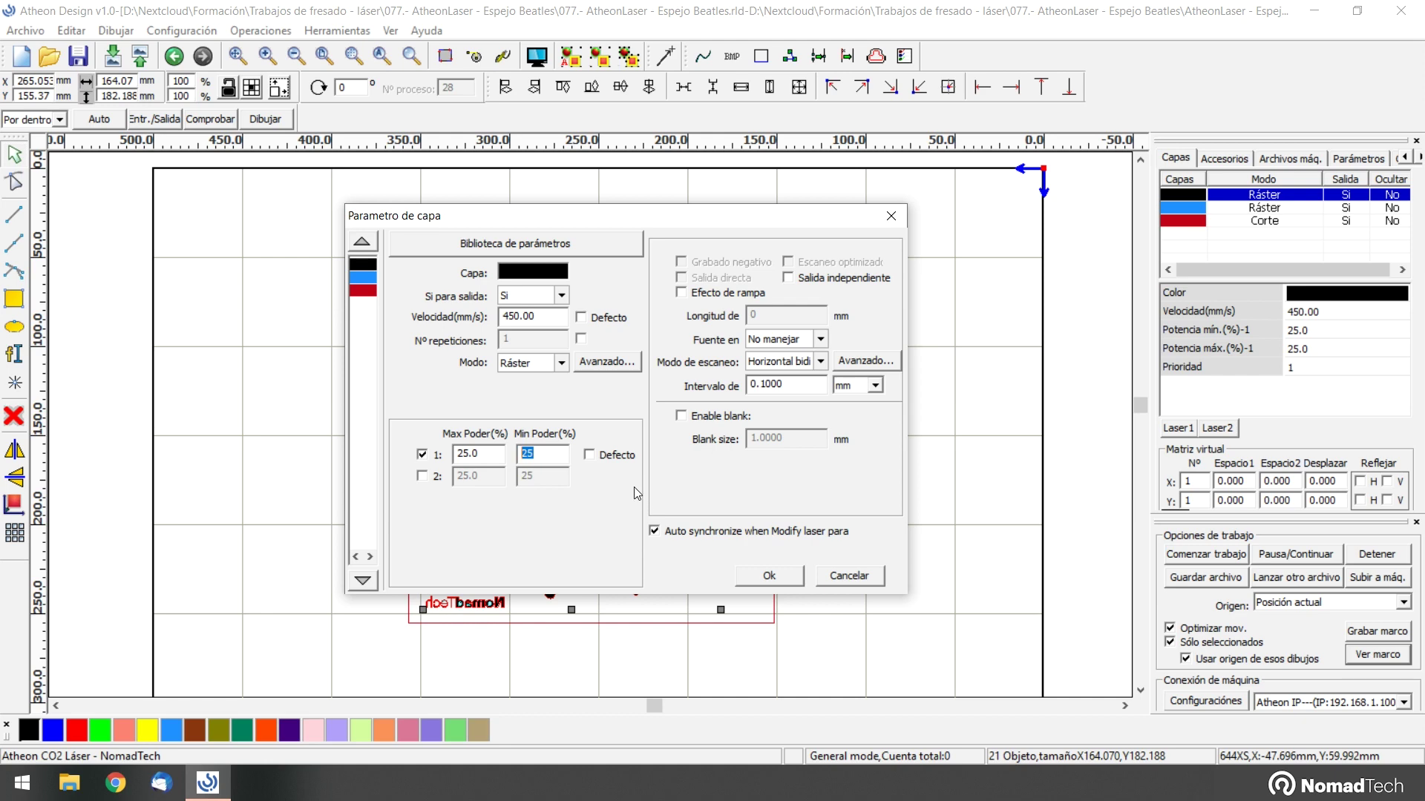
{"action": "type", "text": "25.0"}
- Try a scan interval of 0.15 mm for the black layer, return it to 0.1 mm and accept the parameters
{"action": "left_click", "coordinate": [777, 384]}
{"action": "double_click", "coordinate": [765, 385]}
{"action": "type", "text": "0.15"}
{"action": "type", "text": "0"}
{"action": "left_click", "coordinate": [802, 393]}
{"action": "key", "text": "BackSpace"}
{"action": "key", "text": "BackSpace"}
{"action": "type", "text": "1"}
{"action": "left_click", "coordinate": [782, 575]}
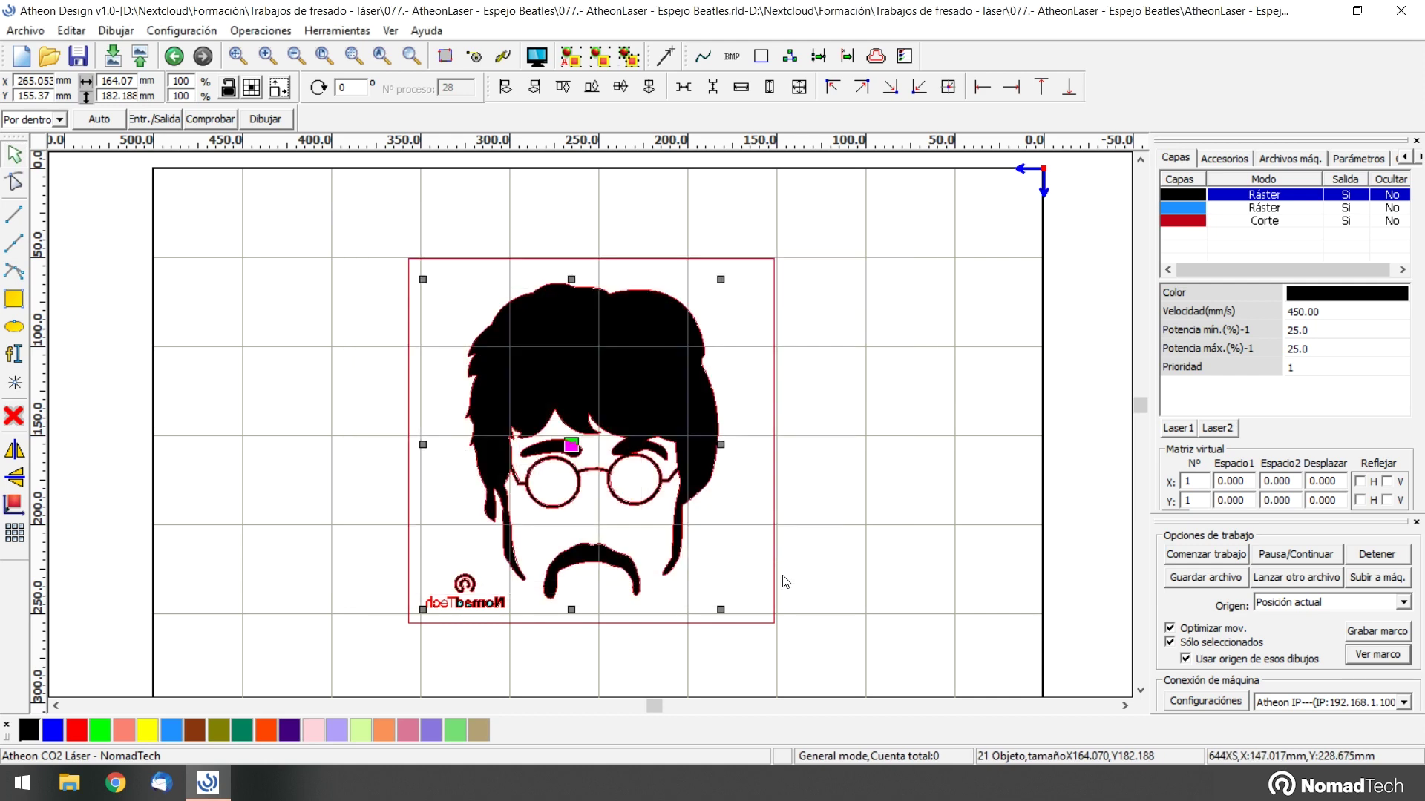
- Select the square frame around the portrait and review the red Corte layer's speed and power parameters
{"action": "left_click", "coordinate": [771, 383]}
{"action": "left_click", "coordinate": [774, 380]}
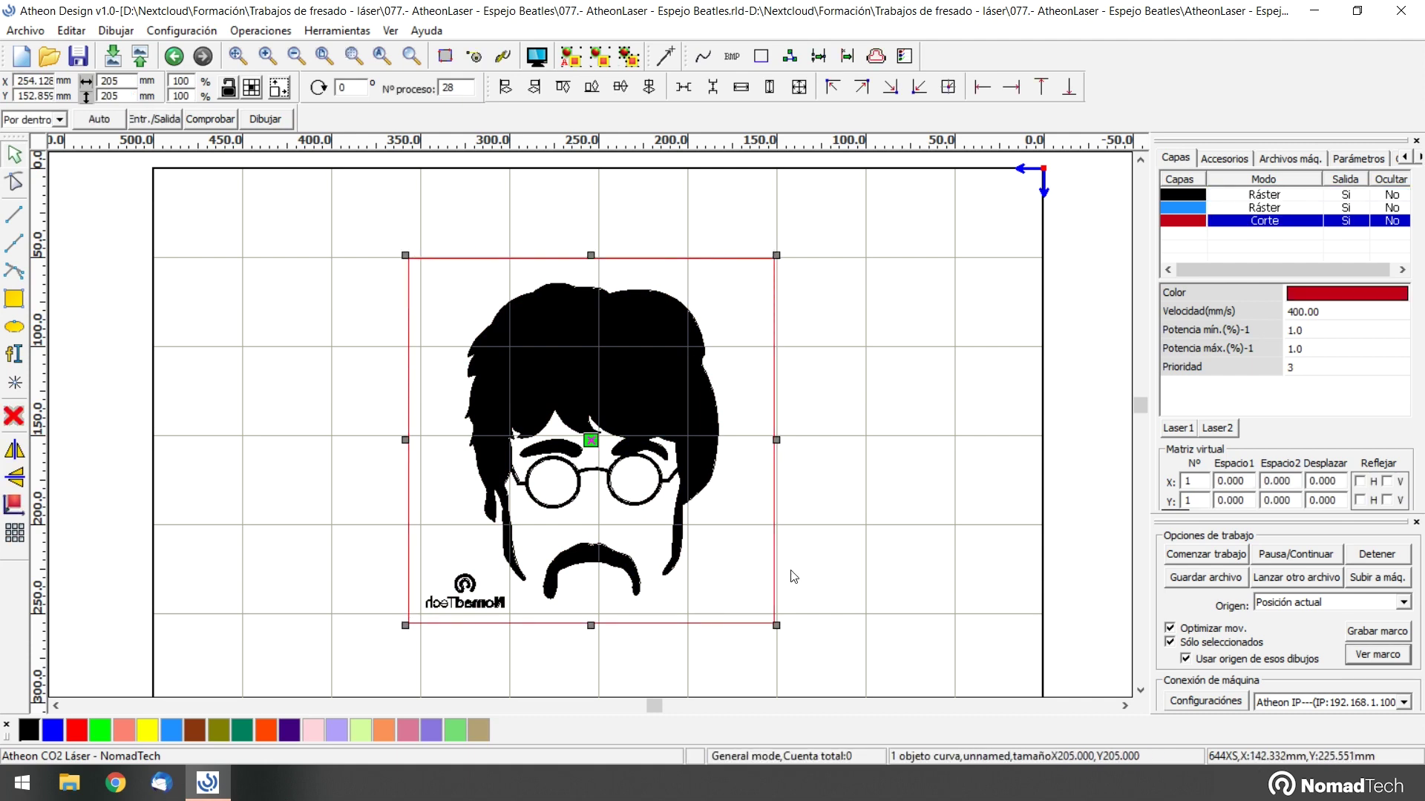
{"action": "double_click", "coordinate": [1266, 221]}
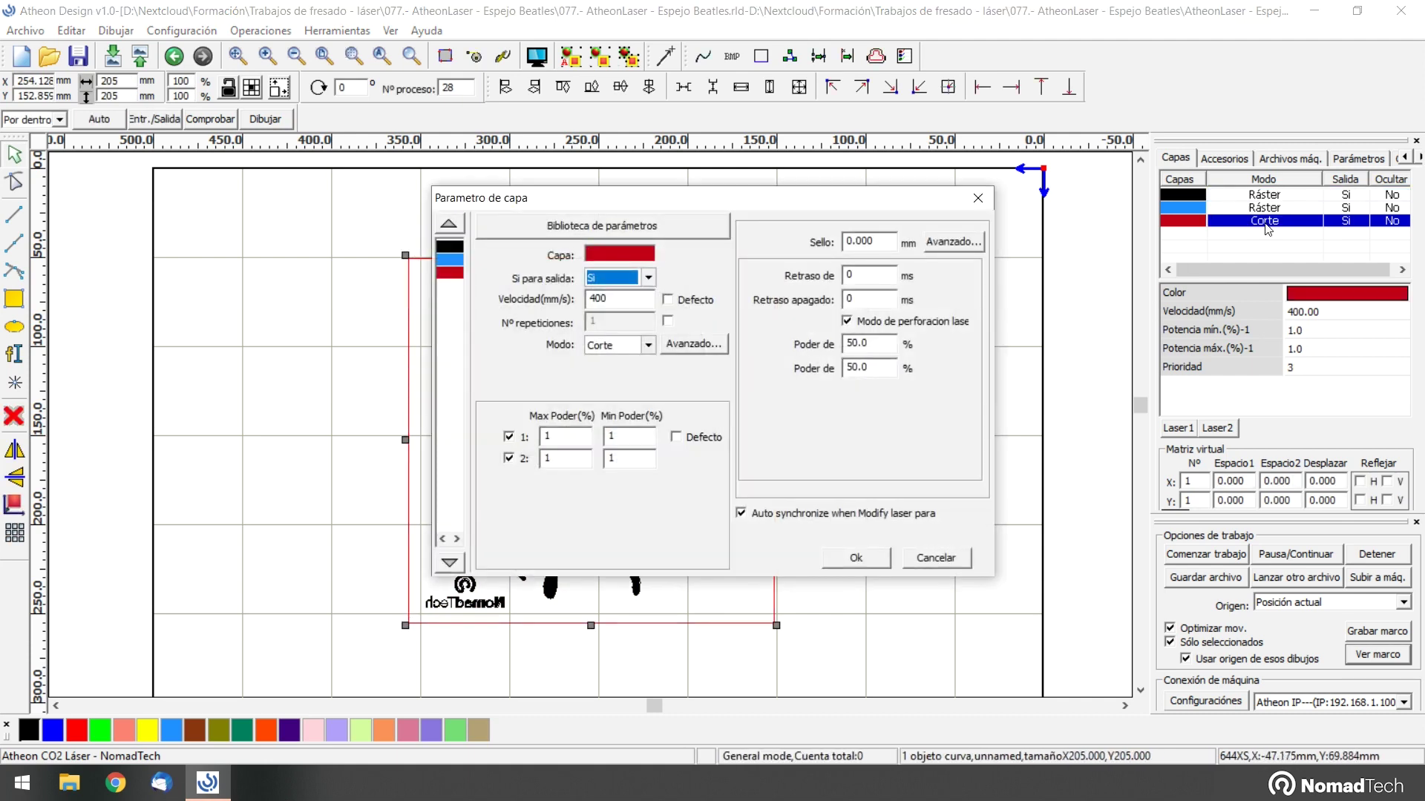
{"action": "left_click", "coordinate": [620, 299]}
{"action": "key", "text": "Return"}
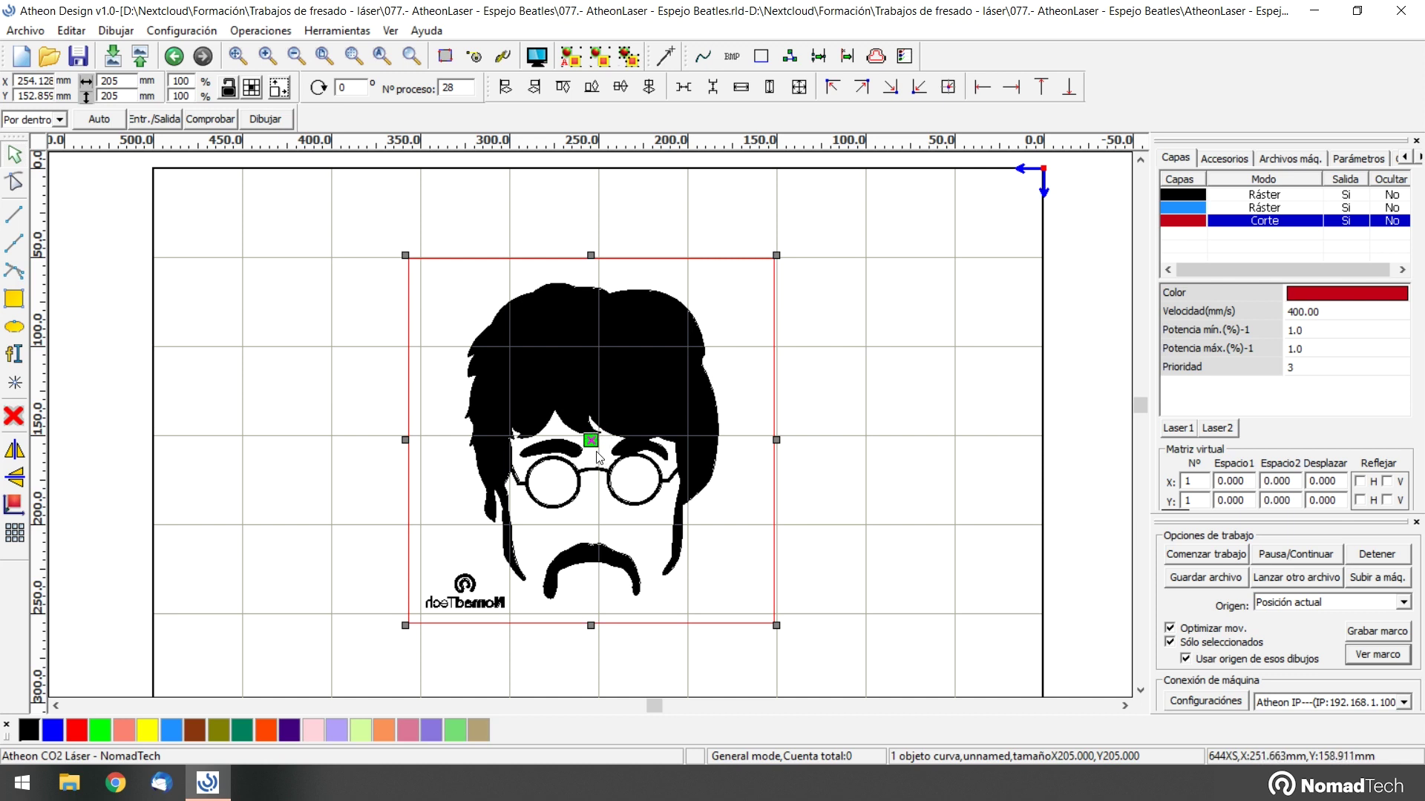
- Set the laser head reference to the centre point in the system configuration, close it and deselect the frame
{"action": "left_click", "coordinate": [198, 35]}
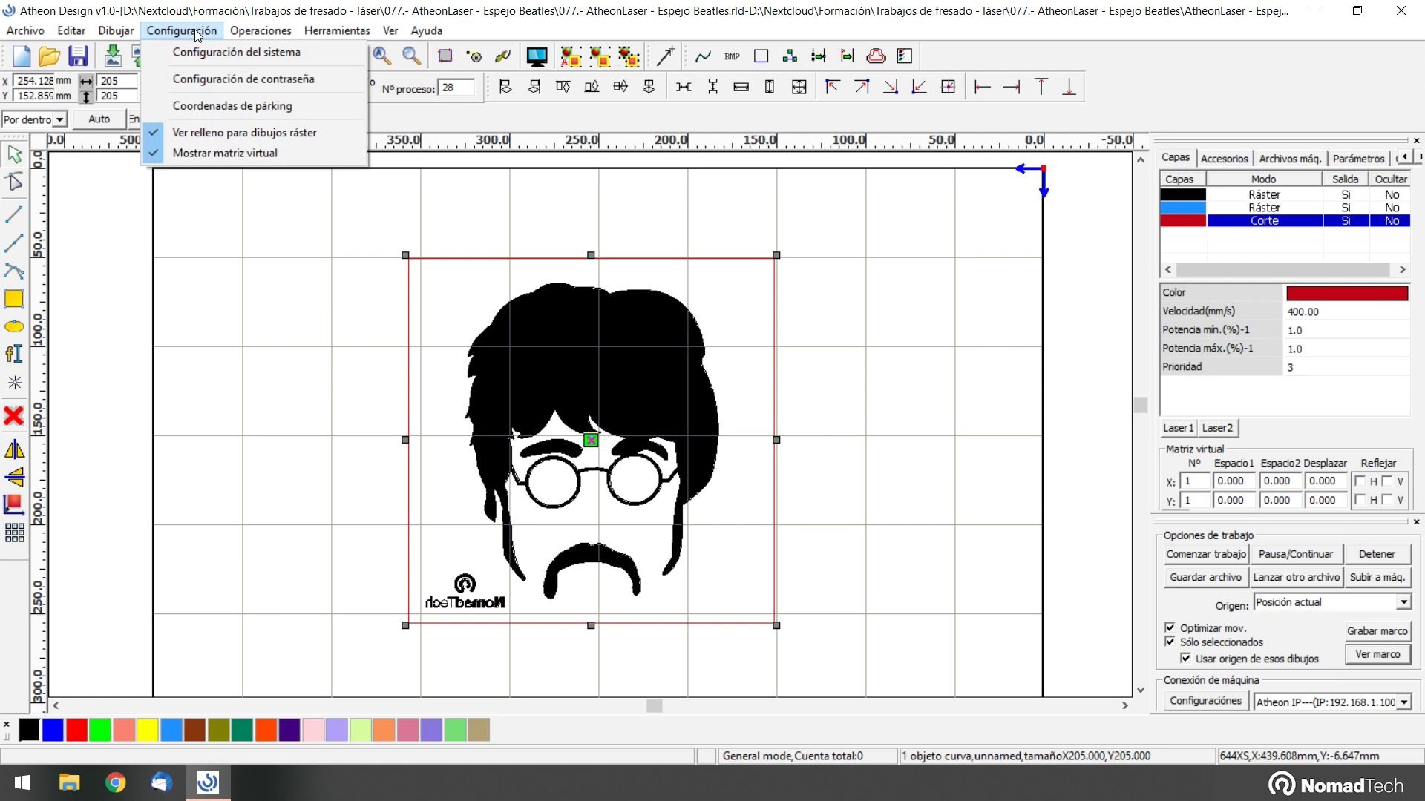
{"action": "left_click", "coordinate": [205, 59]}
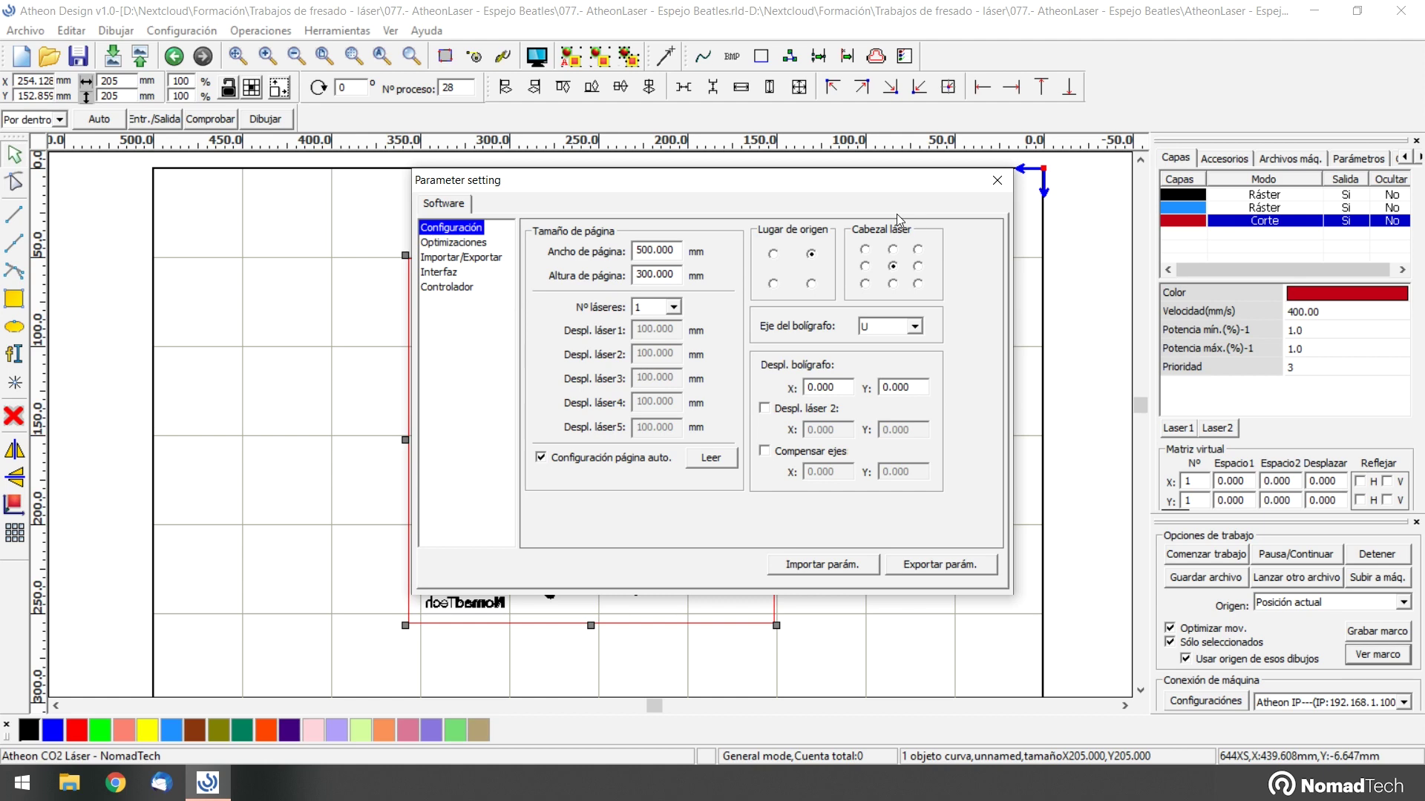
{"action": "left_click", "coordinate": [892, 267]}
{"action": "left_click", "coordinate": [998, 182]}
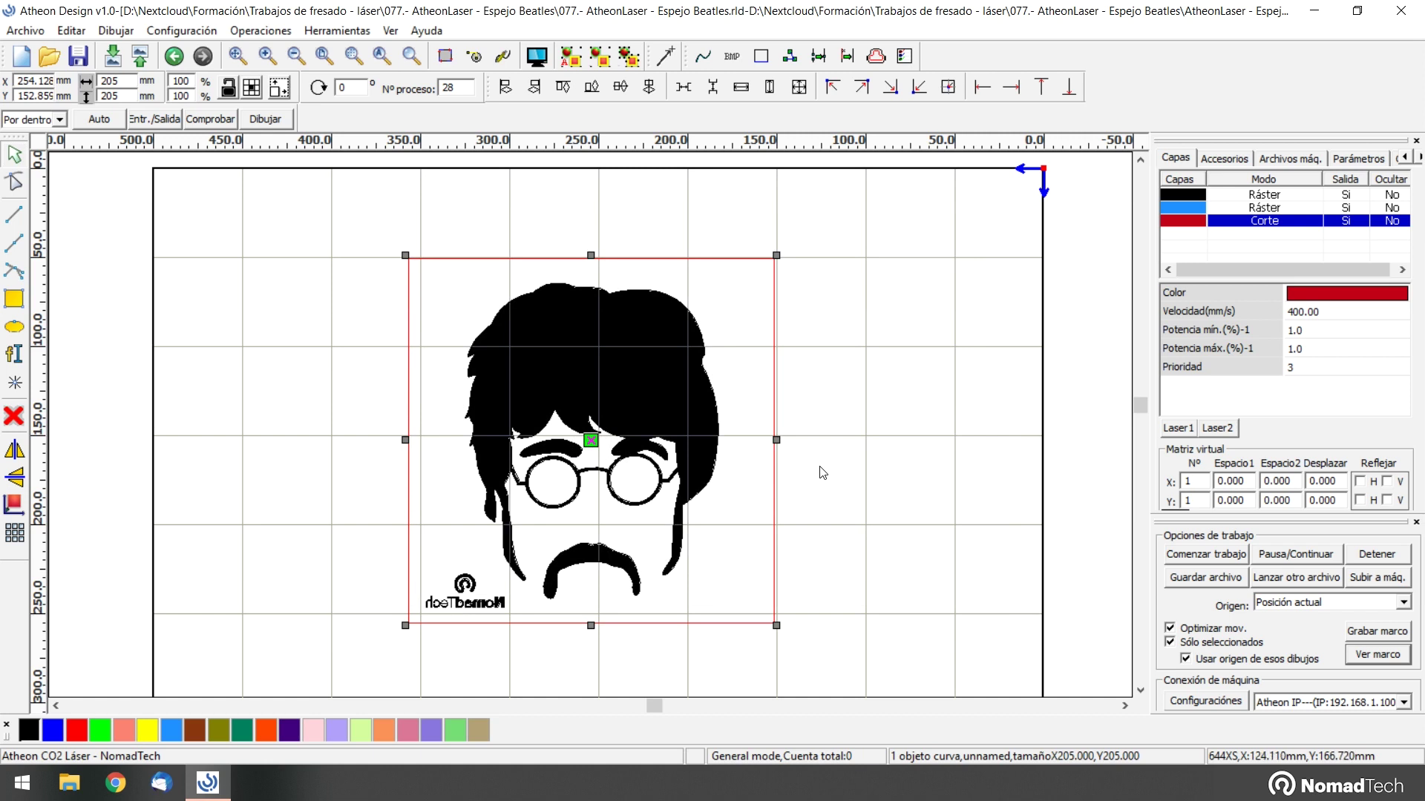
{"action": "left_click", "coordinate": [897, 470]}
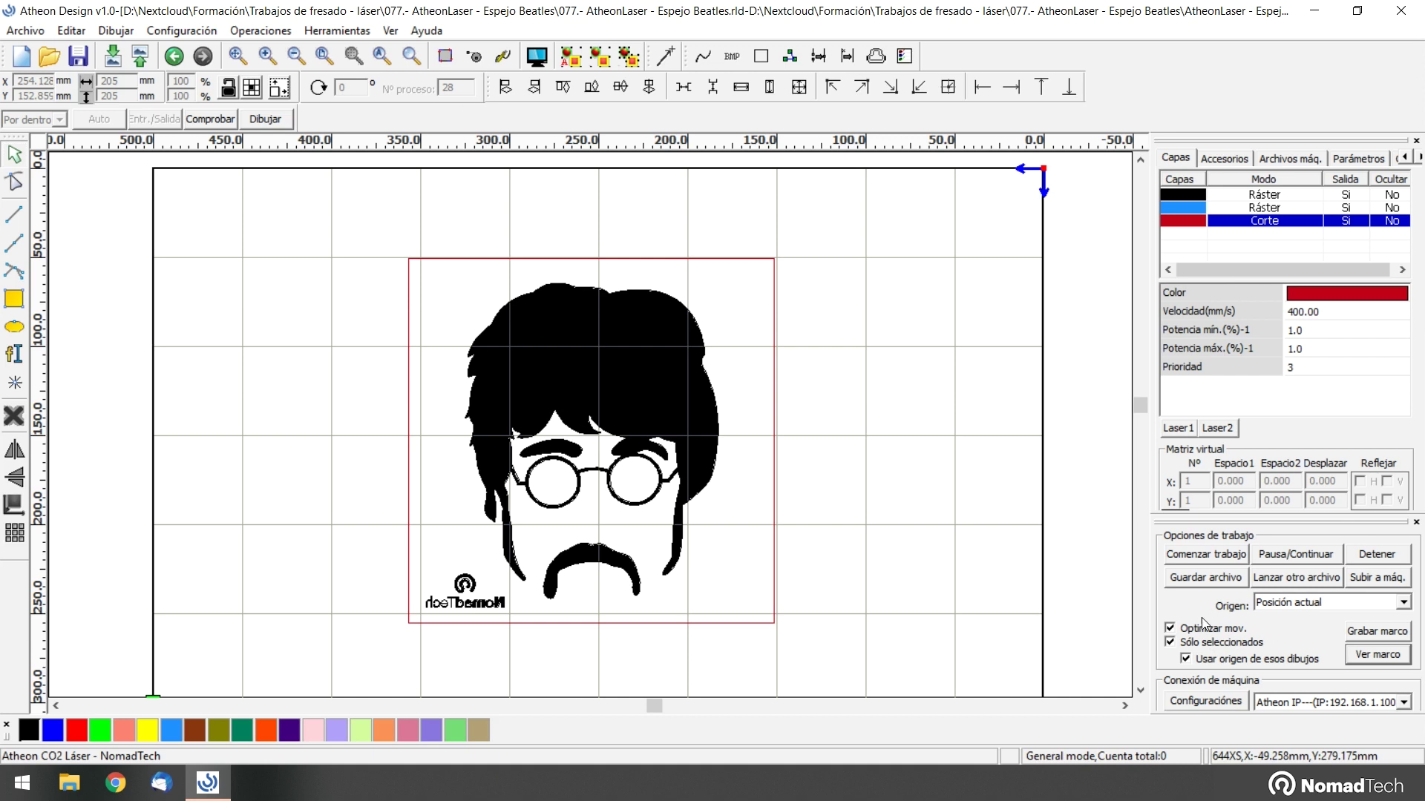
- Review the available job origin options and keep Posición actual as the origin
{"action": "left_click", "coordinate": [1405, 605]}
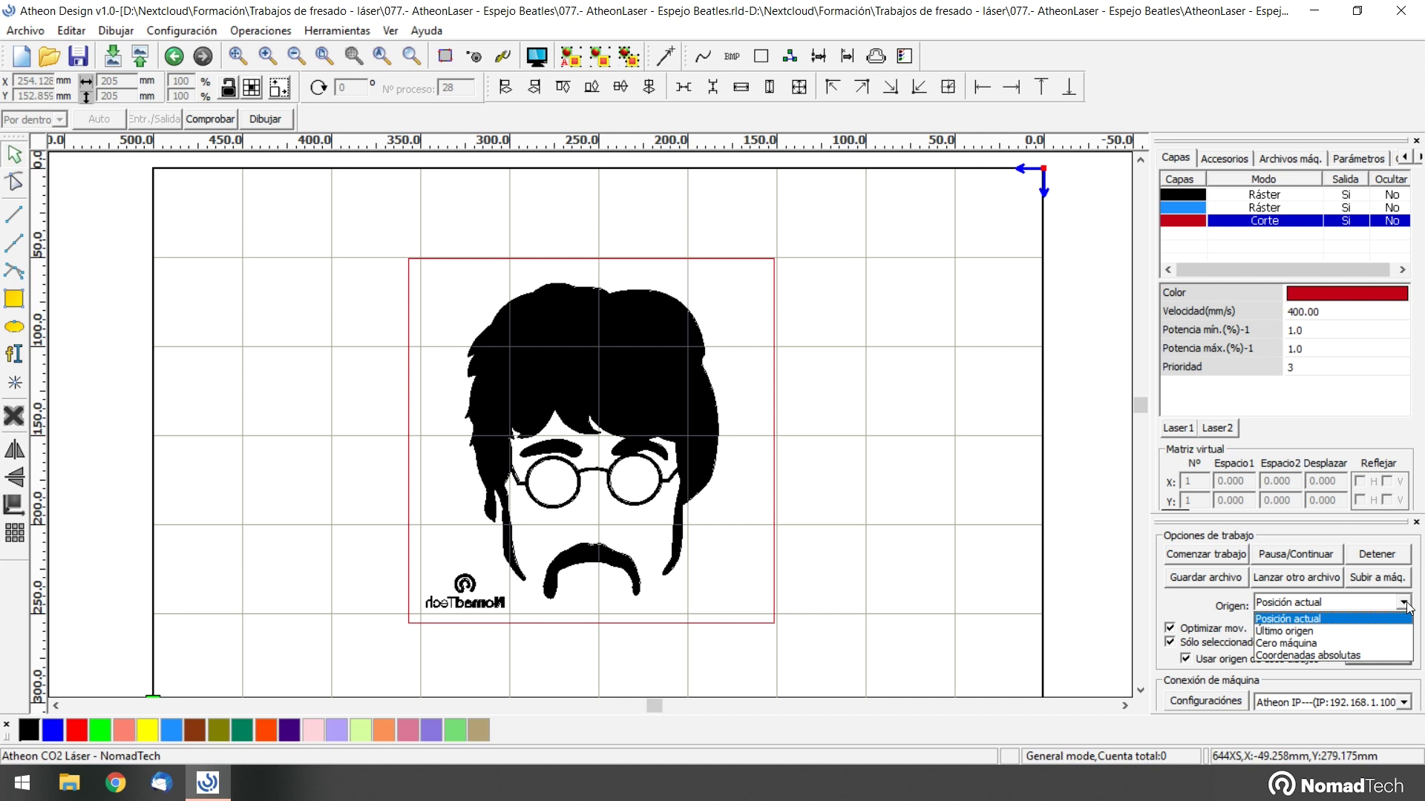
{"action": "left_click", "coordinate": [1209, 611]}
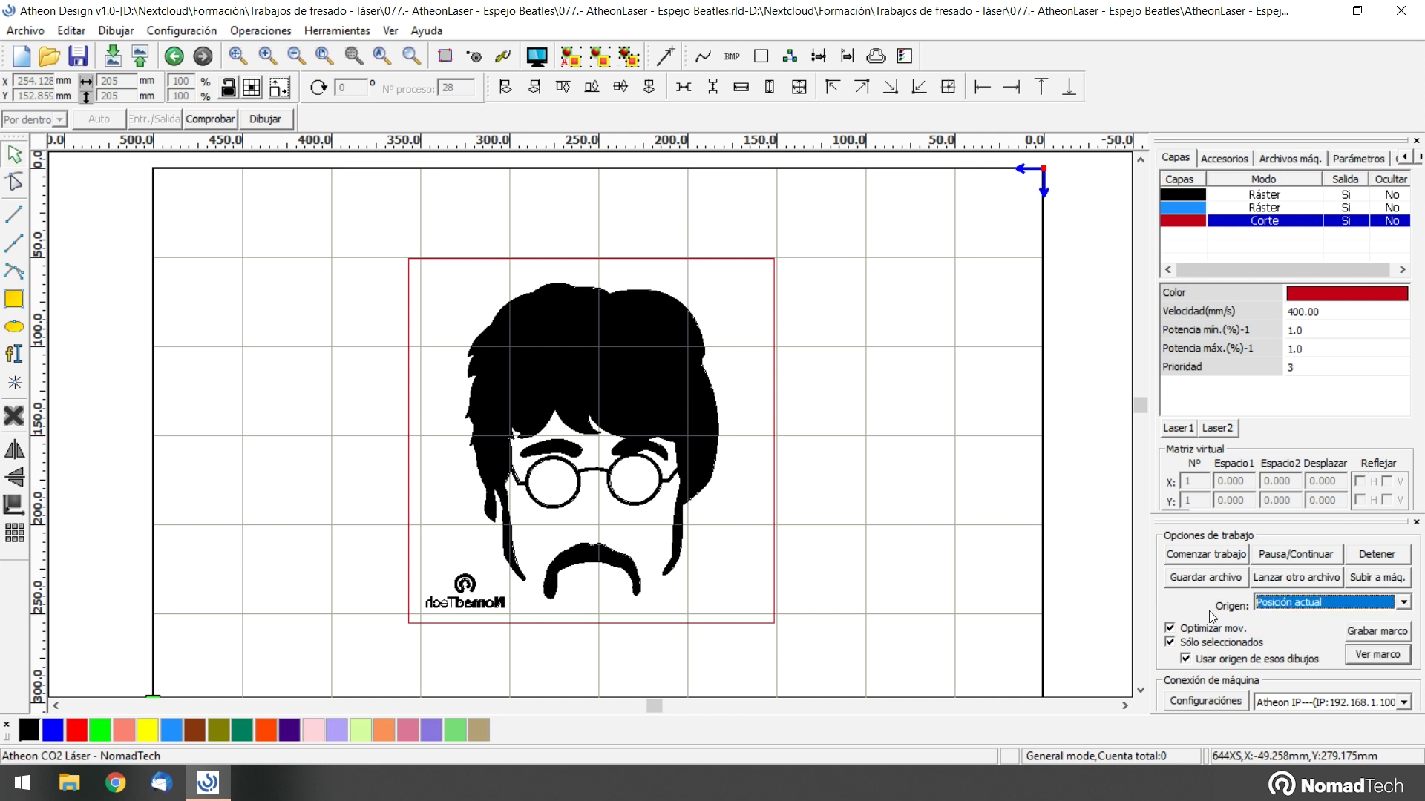
{"action": "left_click", "coordinate": [499, 315]}
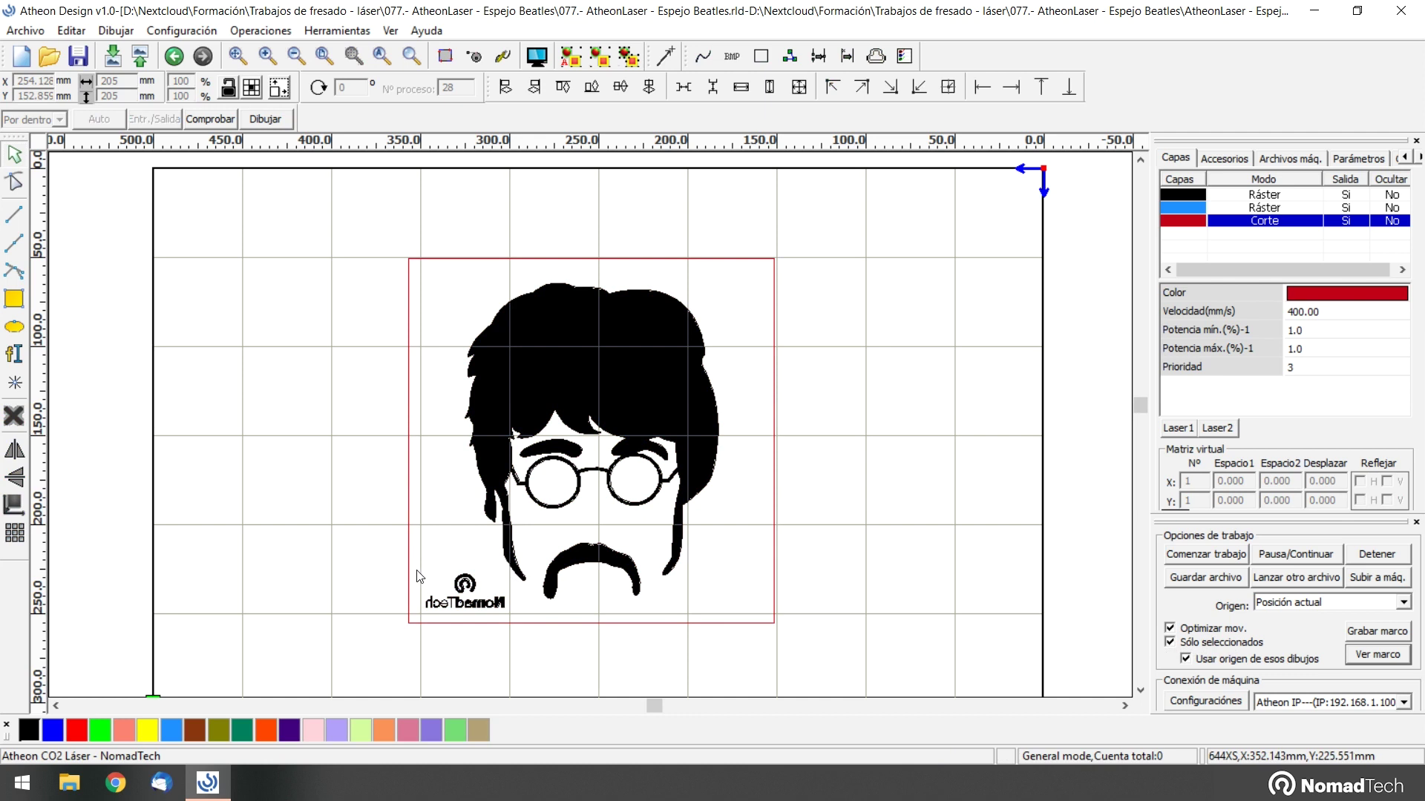
- Select the portrait, the NomadTech logo and the surrounding square frame together as the objects for the job
{"action": "left_click", "coordinate": [464, 586]}
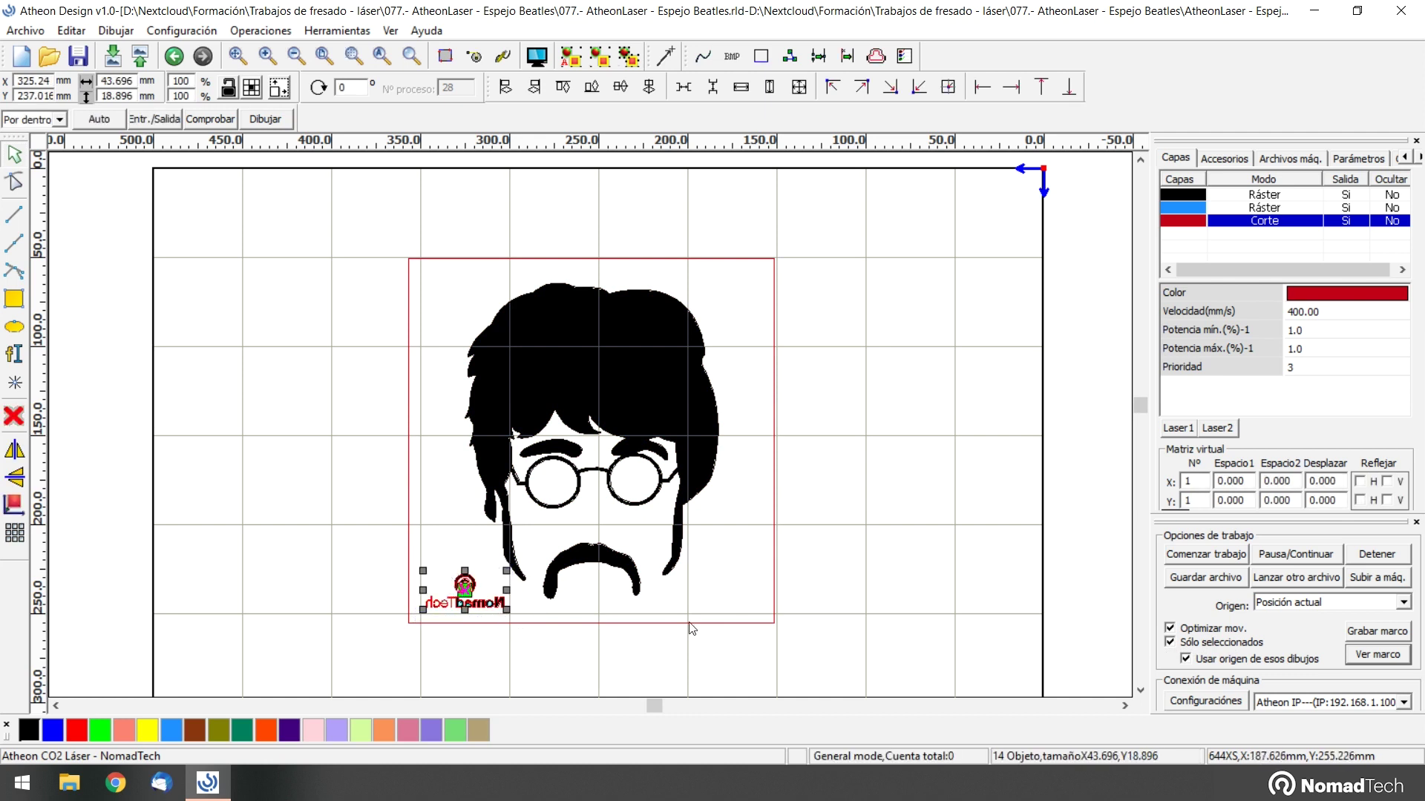
{"action": "mouse_move", "coordinate": [757, 626]}
{"action": "left_mouse_down"}
{"action": "mouse_move", "coordinate": [419, 325]}
{"action": "mouse_move", "coordinate": [417, 276]}
{"action": "left_mouse_up"}
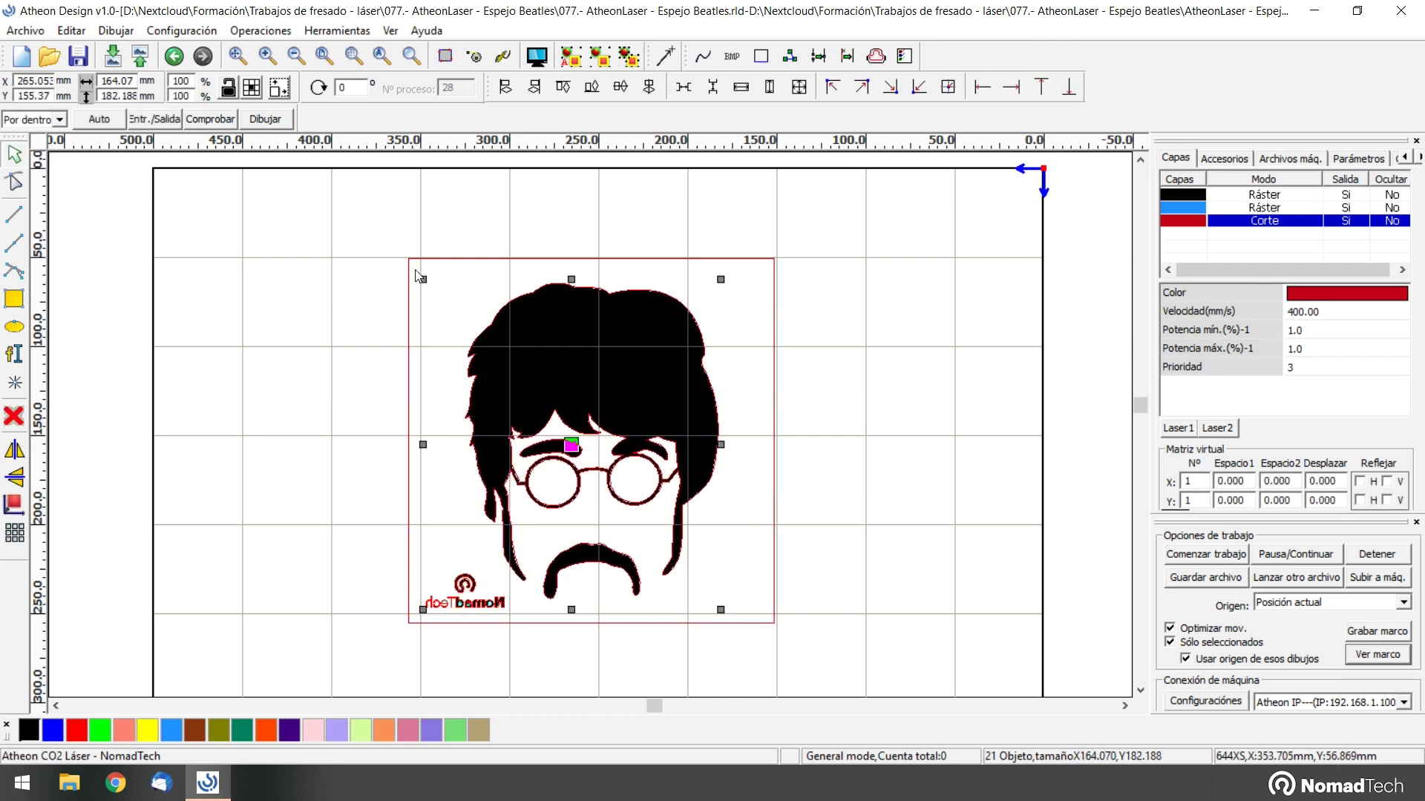
{"action": "left_click_drag", "start_coordinate": [801, 646], "coordinate": [355, 222]}
- Start the laser job for the selected portrait, logo and frame only, leaving out the other designs
{"action": "scroll", "coordinate": [536, 385], "scroll_direction": "down", "scroll_amount": 5}
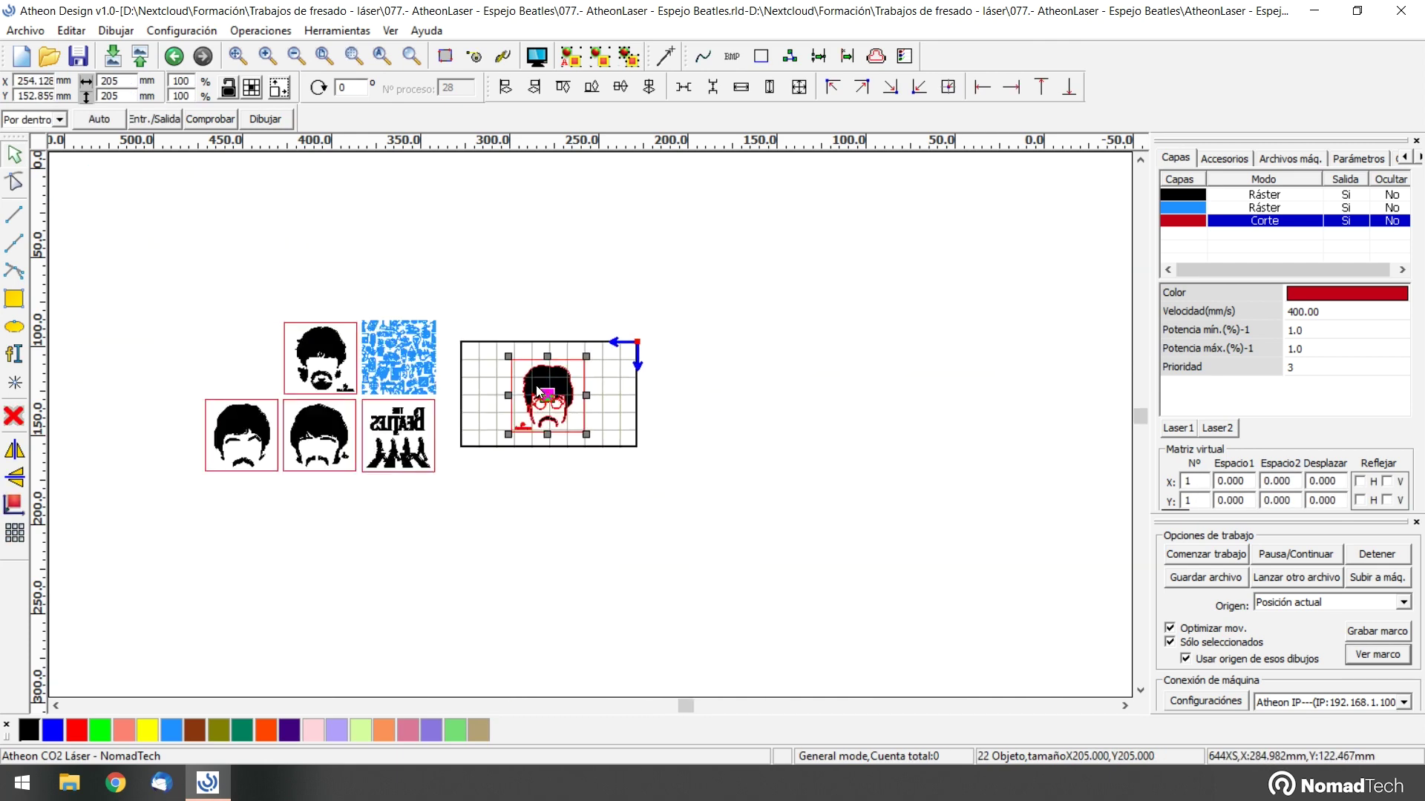
{"action": "scroll", "coordinate": [493, 467], "scroll_direction": "up", "scroll_amount": 1}
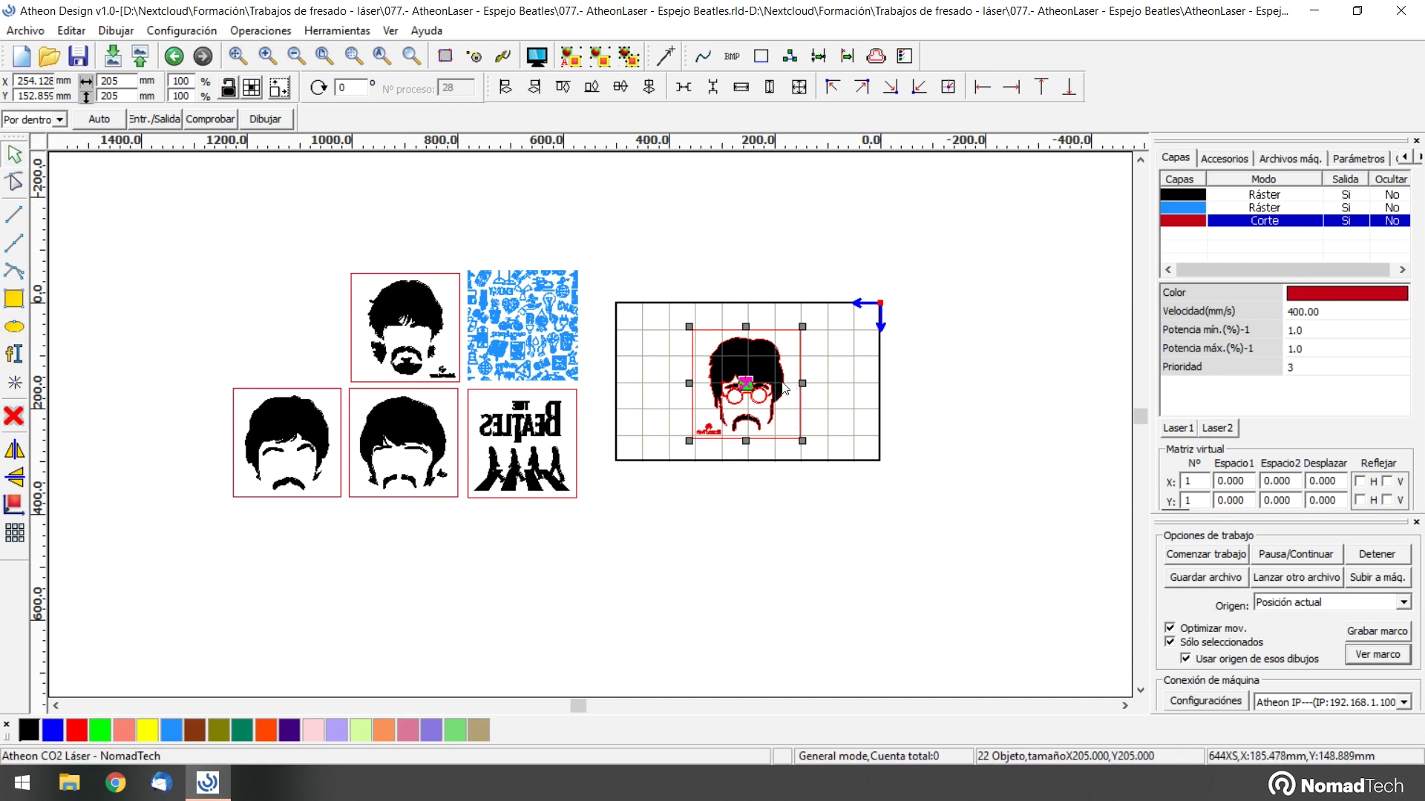
{"action": "scroll", "coordinate": [785, 386], "scroll_direction": "up", "scroll_amount": 2}
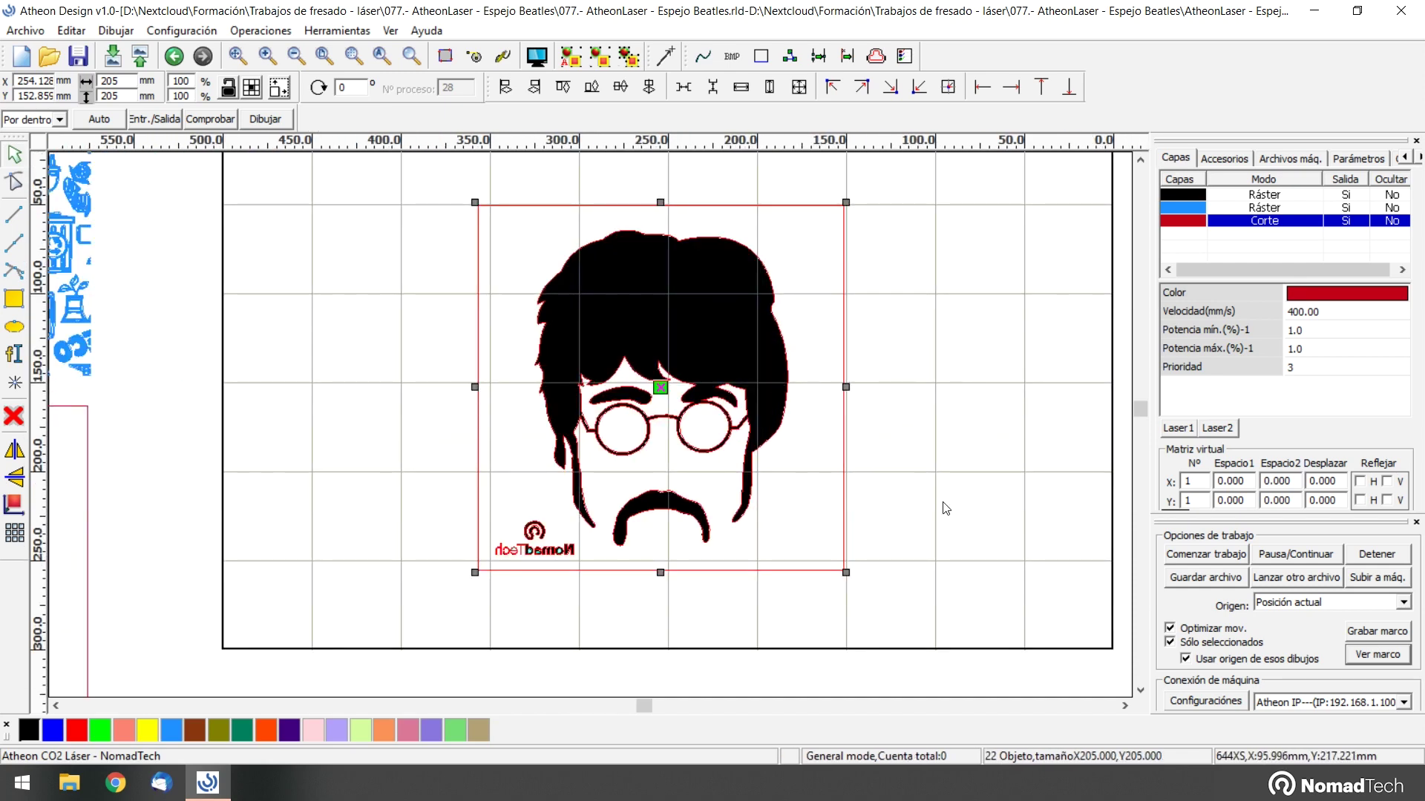
{"action": "left_click_drag", "start_coordinate": [944, 509], "coordinate": [858, 547]}
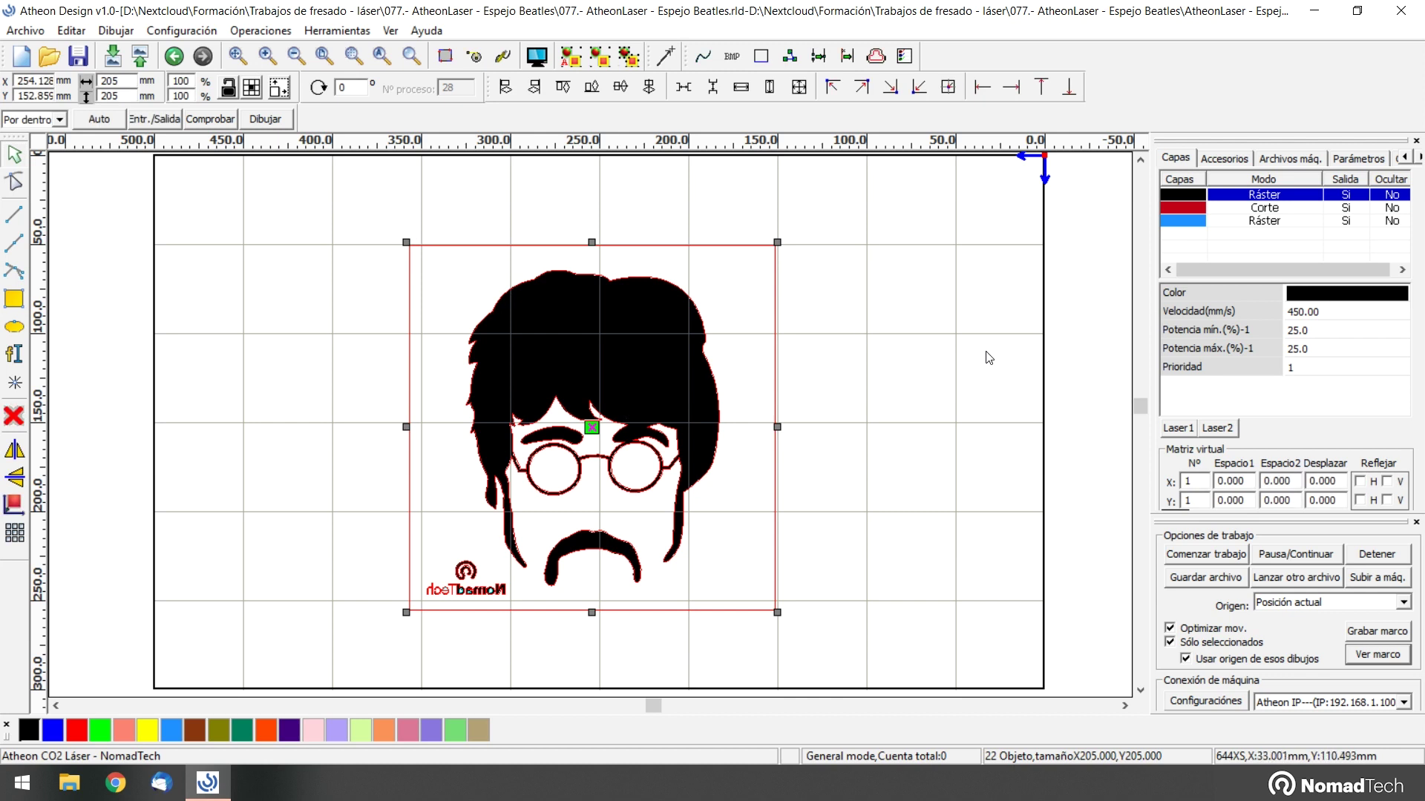
{"action": "left_click", "coordinate": [1212, 557]}
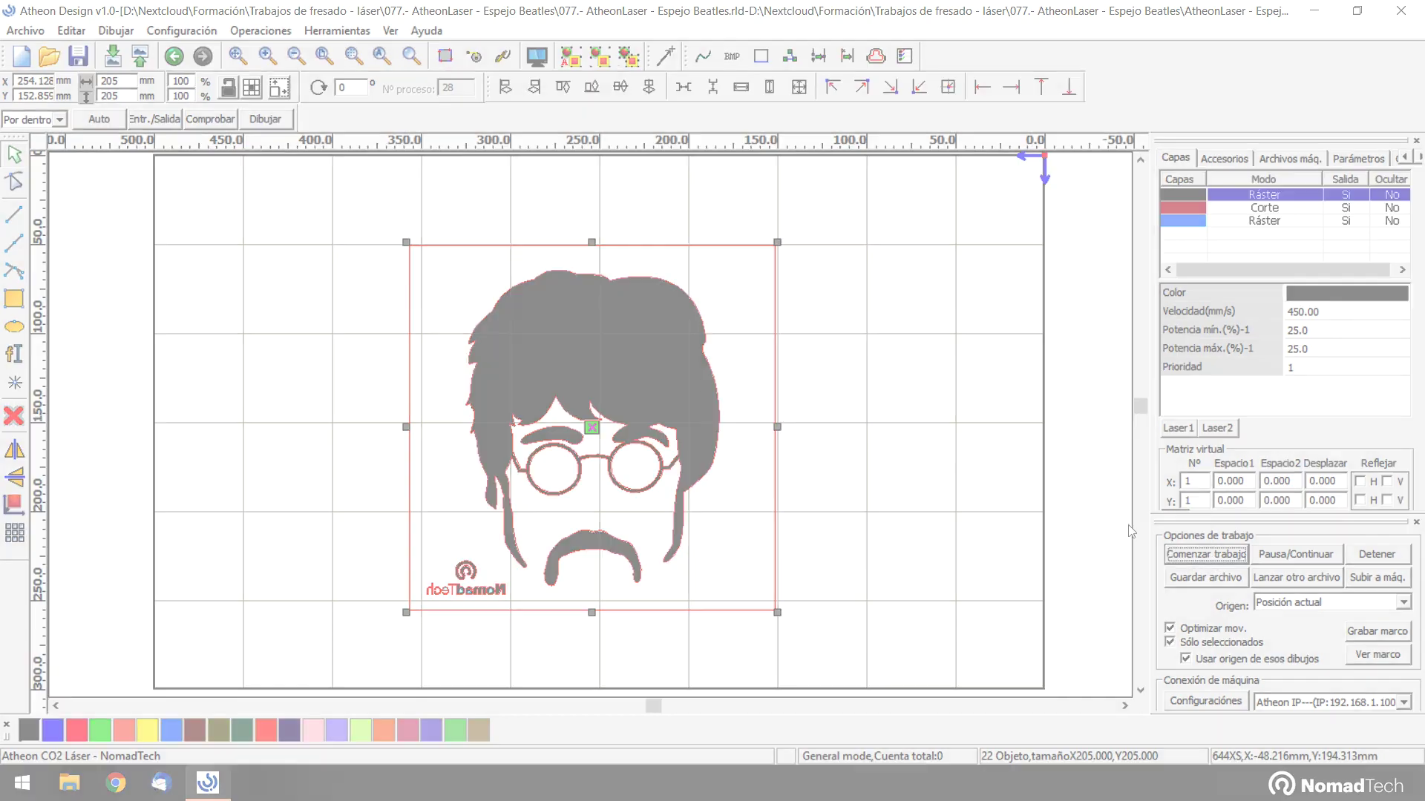